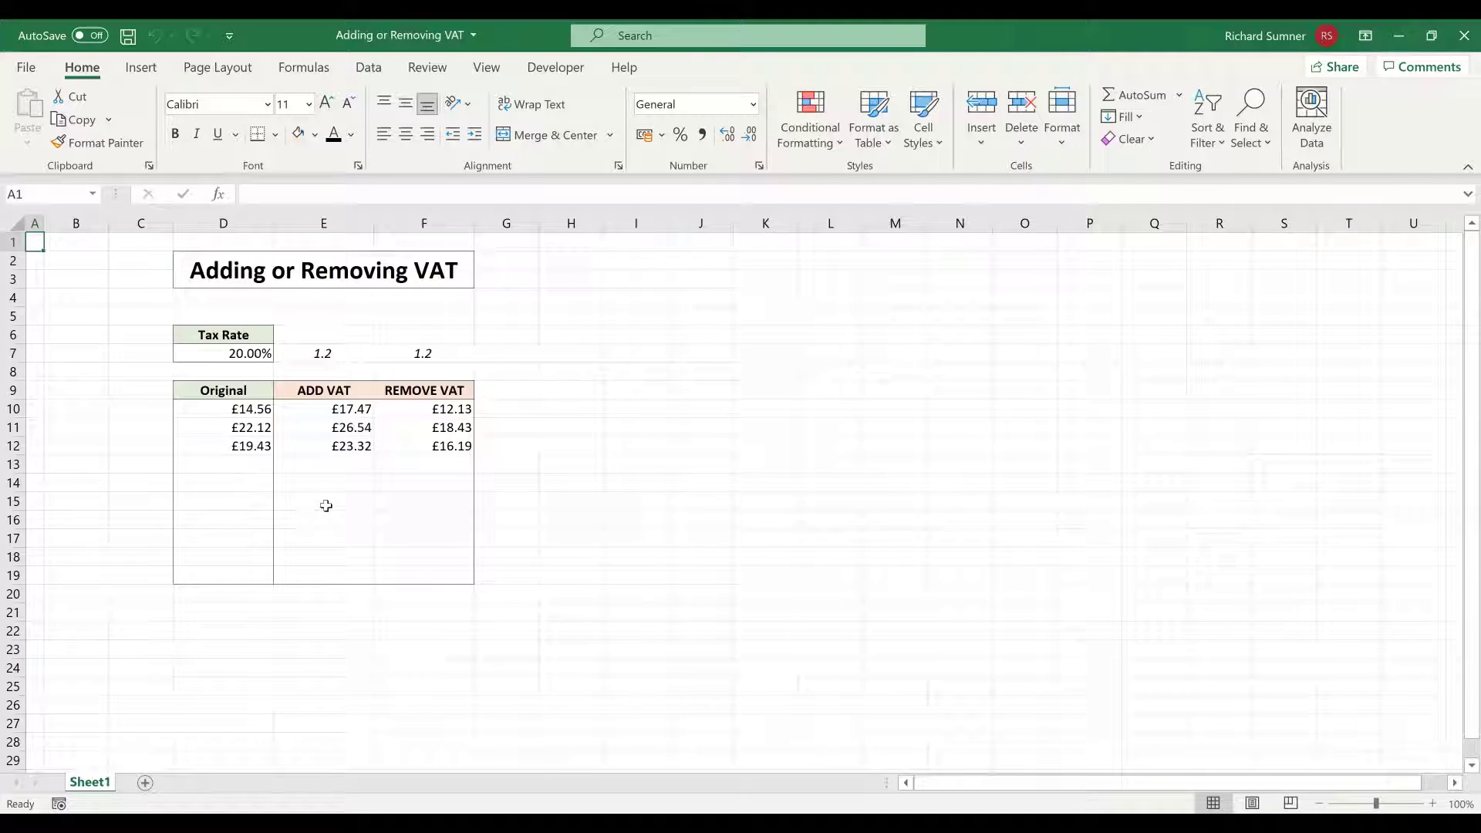
Review the first price 14.56, the 1.2 multiplier formula and the 20% tax rate cell.
click(246, 411)
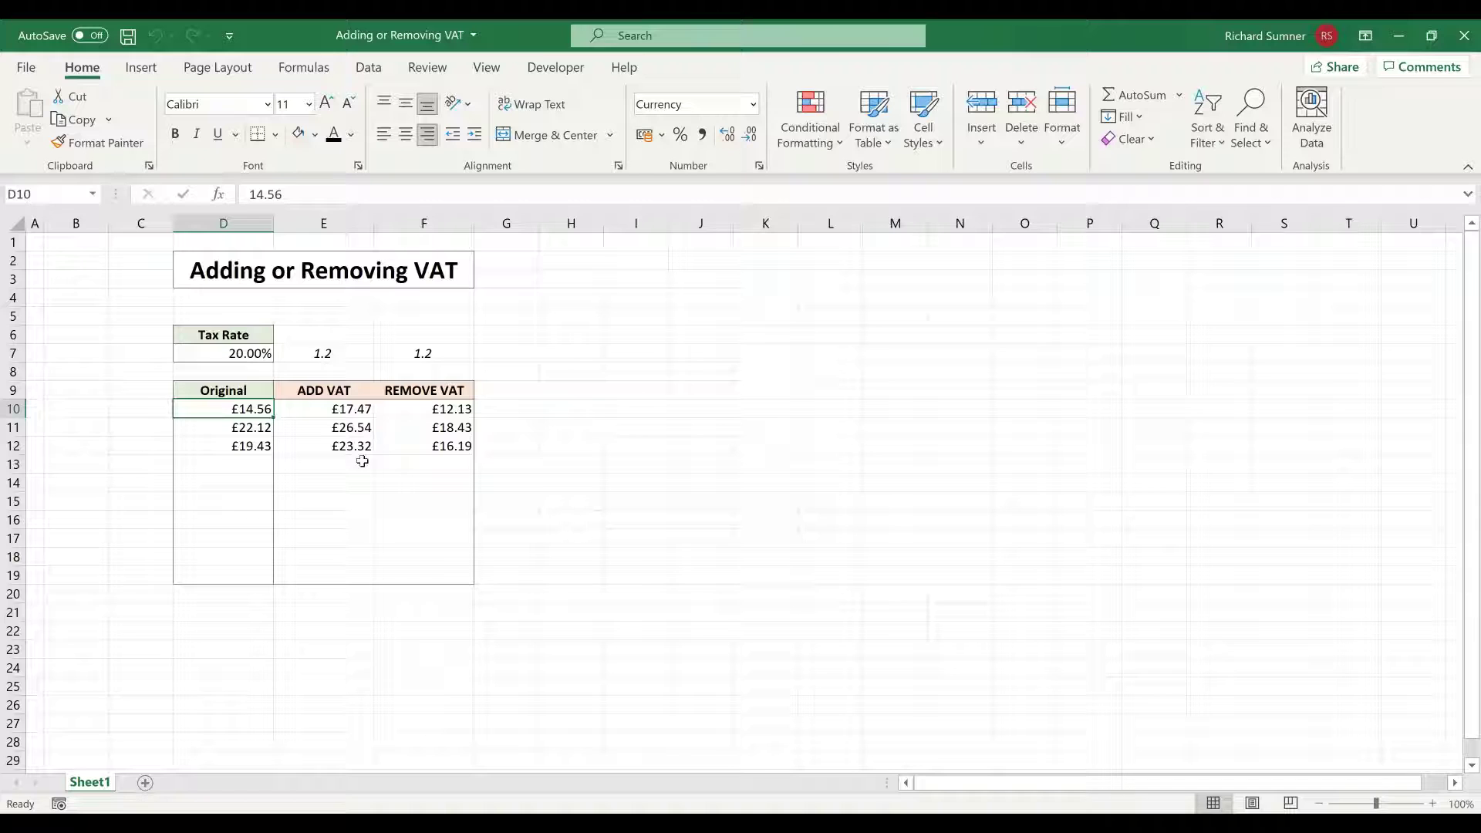
click(348, 356)
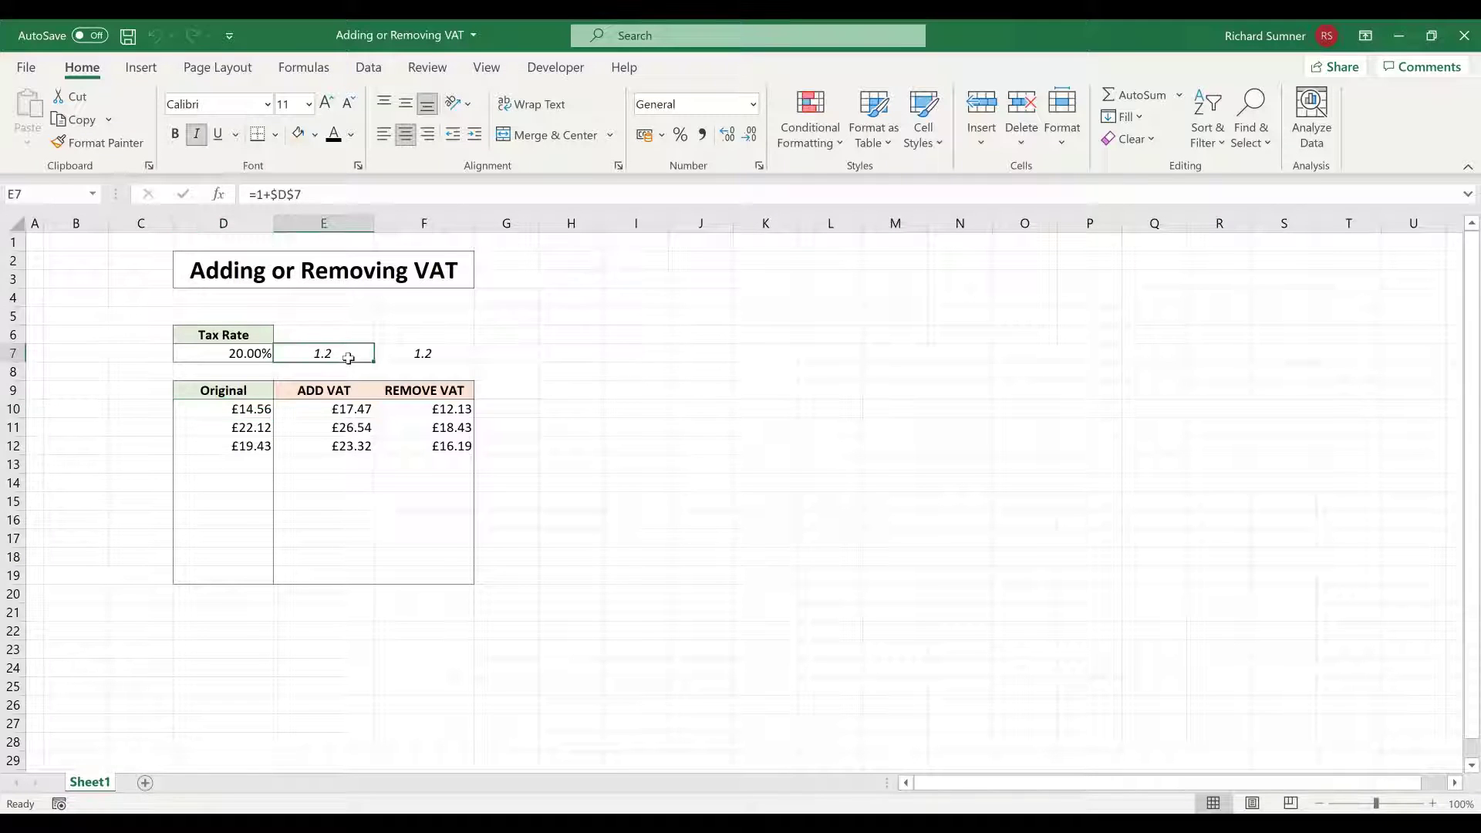
click(239, 355)
click(323, 353)
click(258, 354)
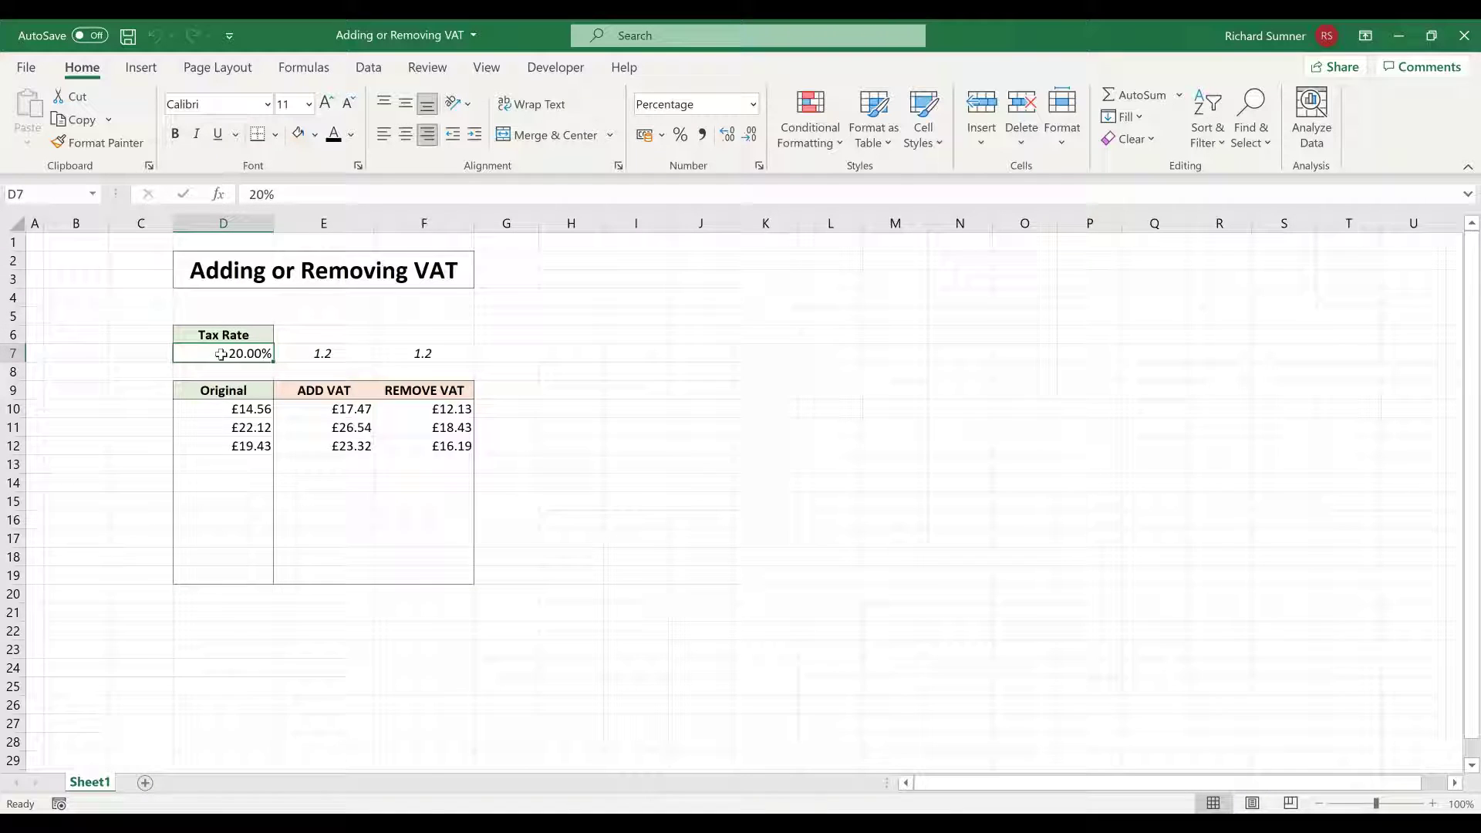
Format the tax rate cell D7 as a Percentage via Format Cells.
right_click(223, 355)
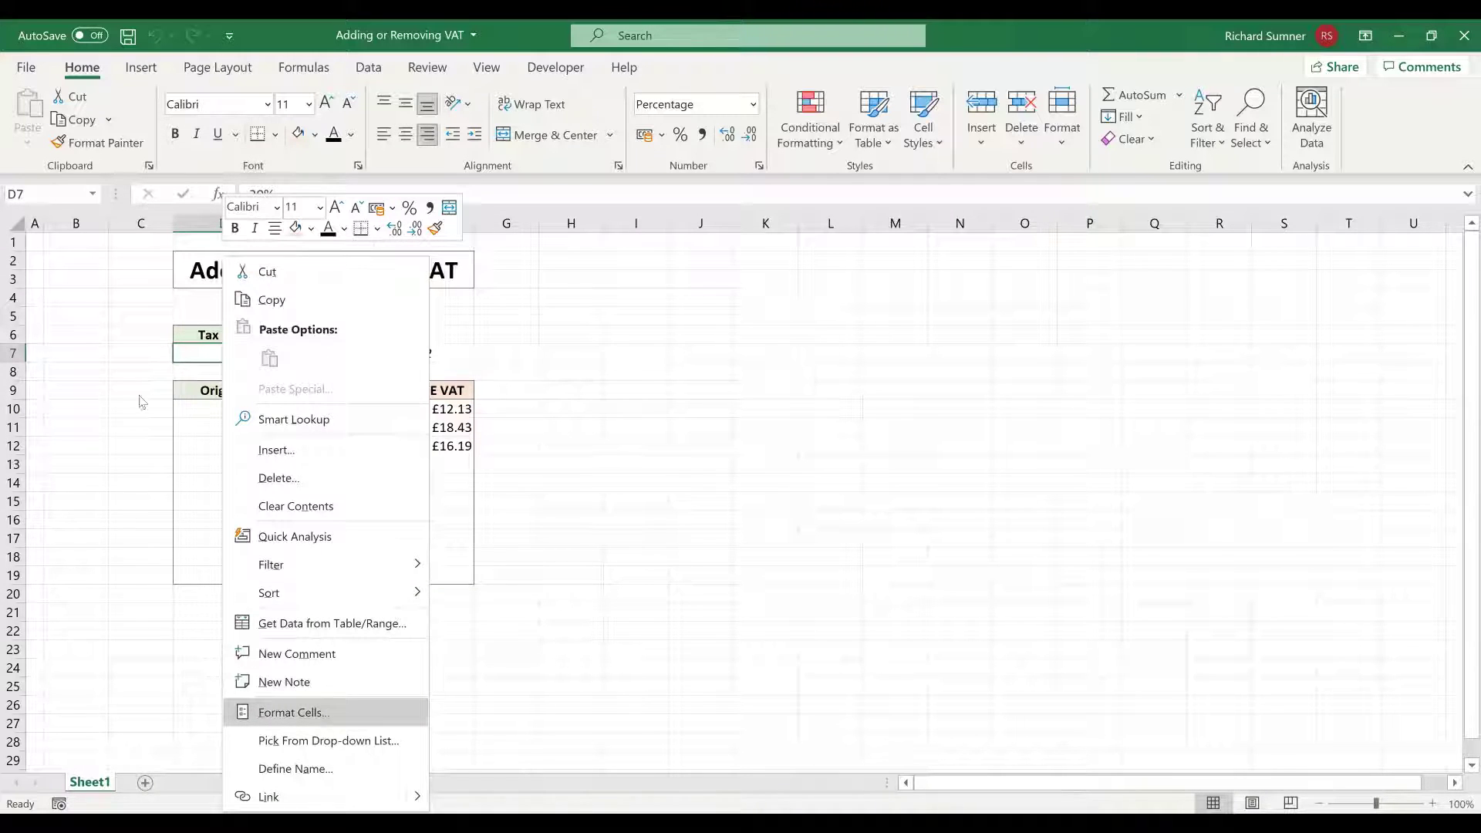
key(Return)
key(Return)
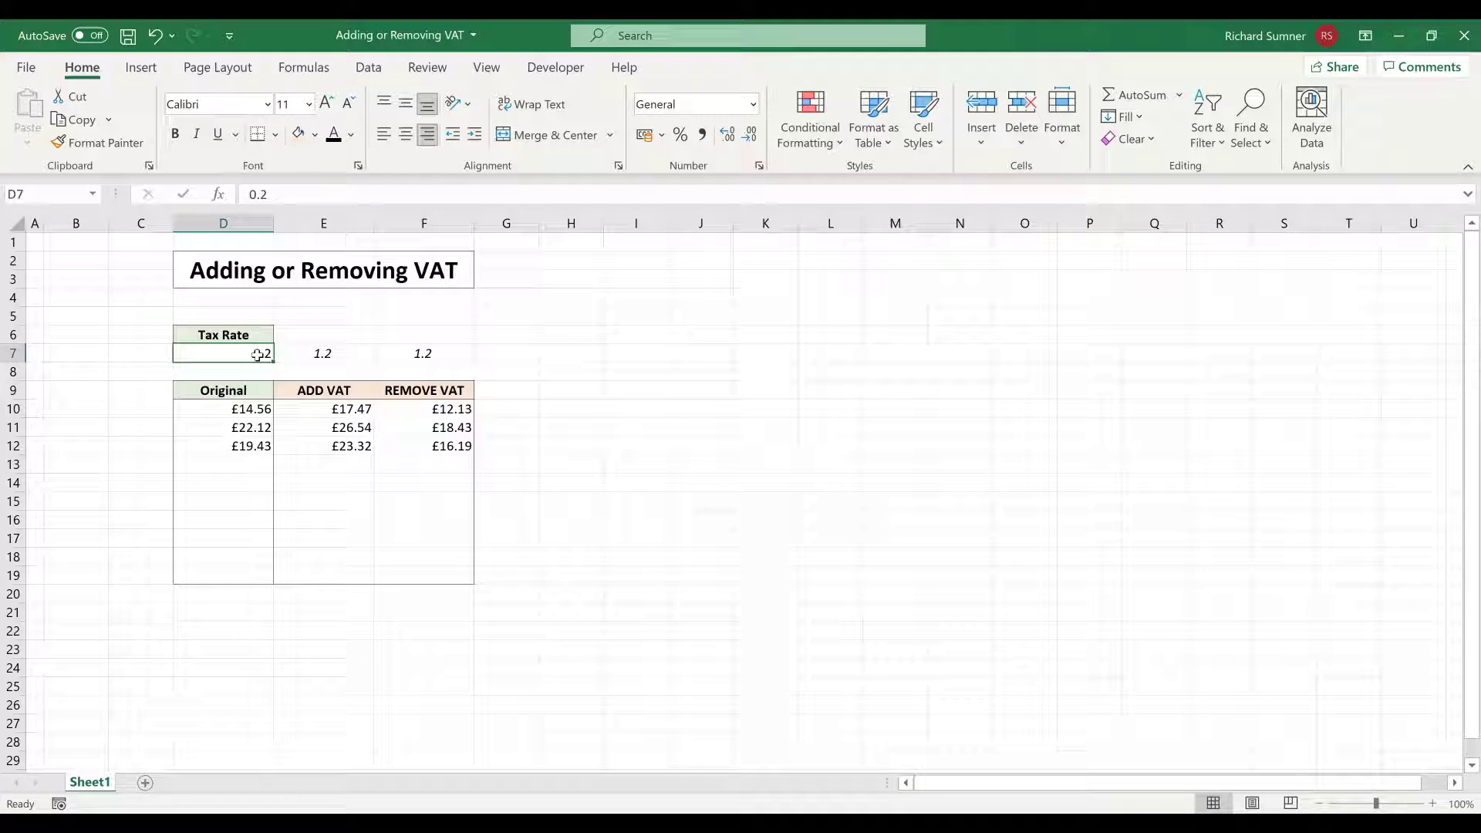
right_click(257, 353)
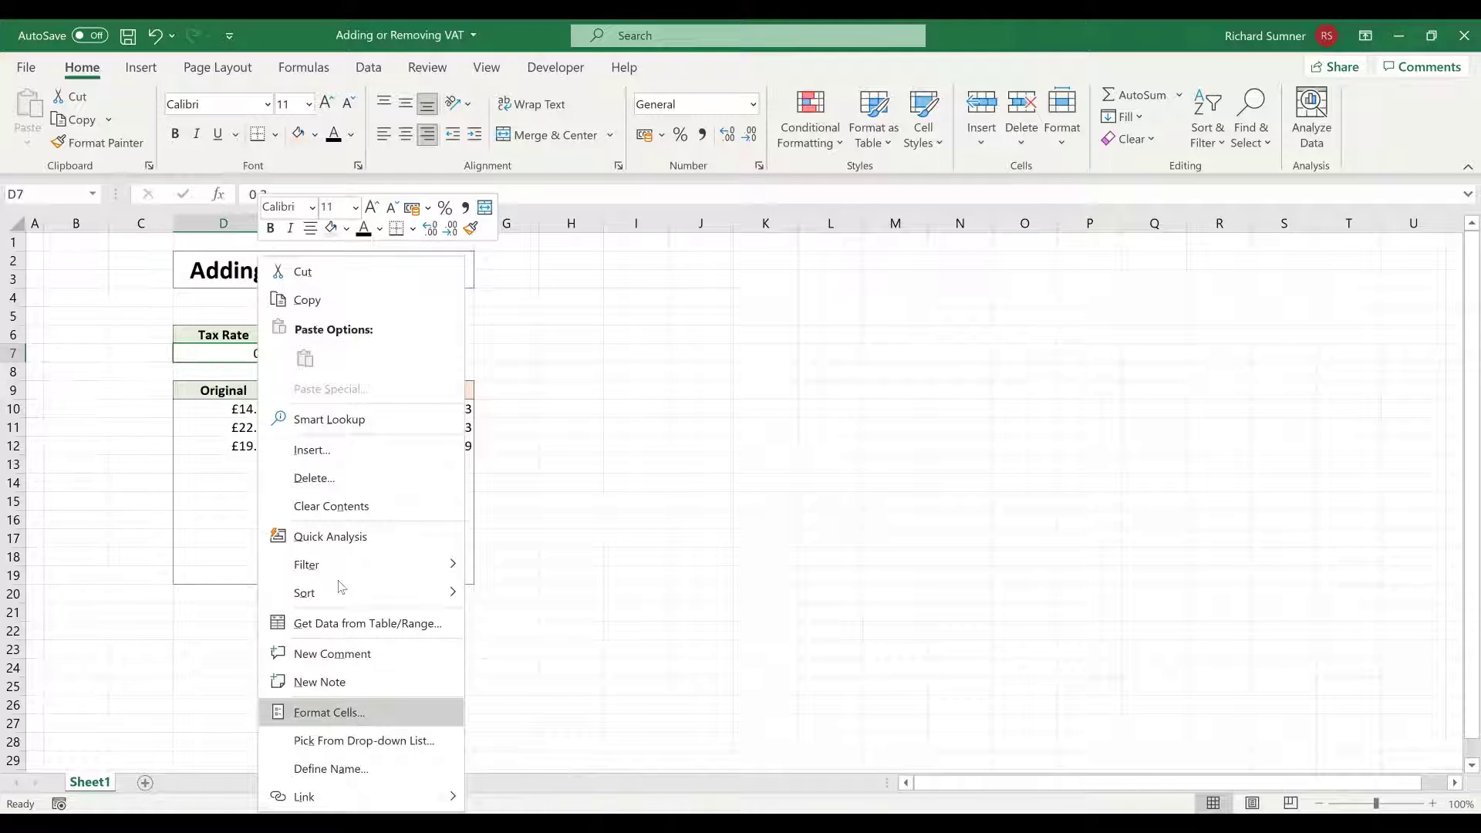
key(Return)
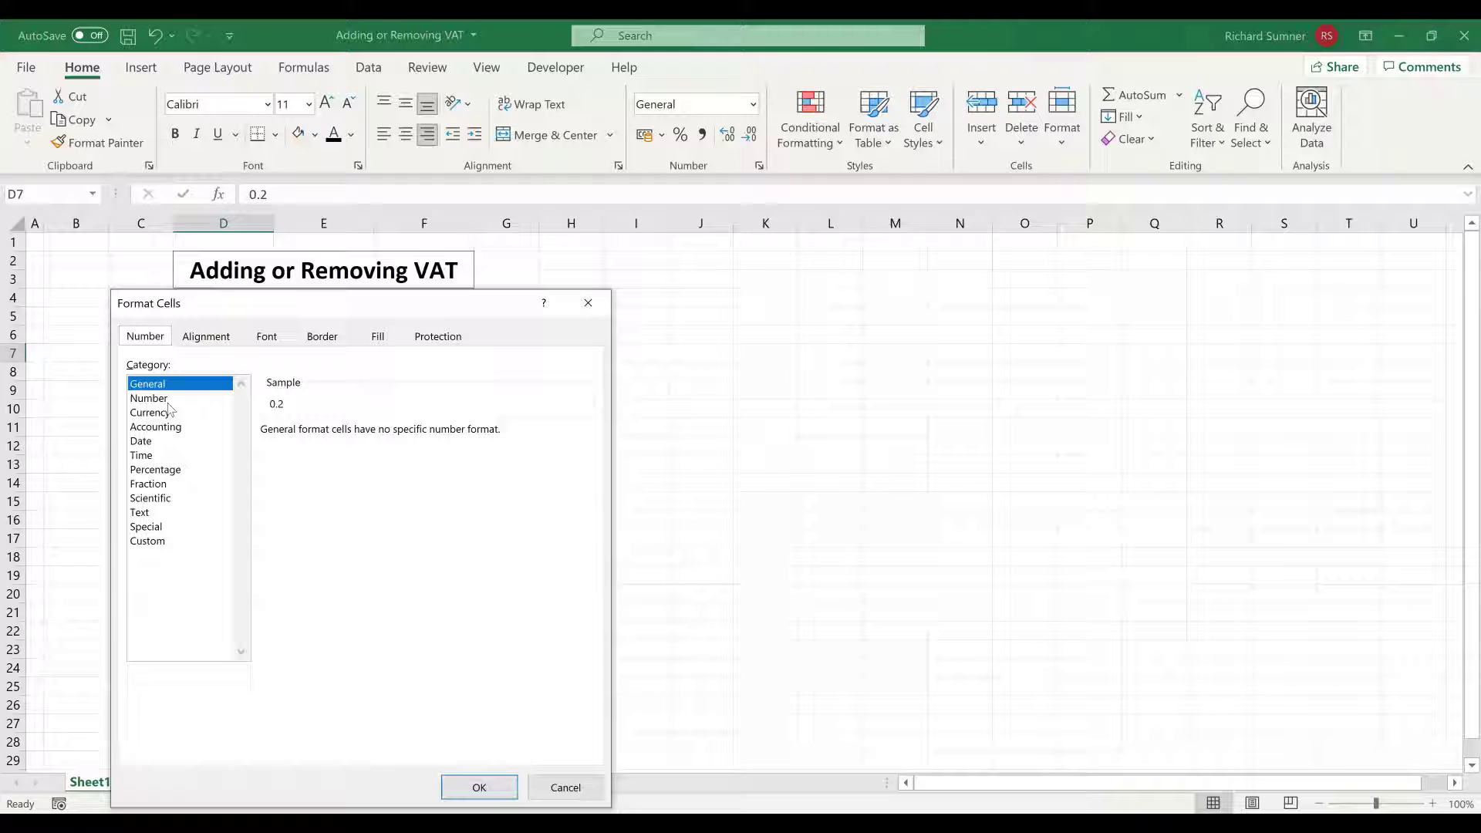
click(181, 470)
click(481, 788)
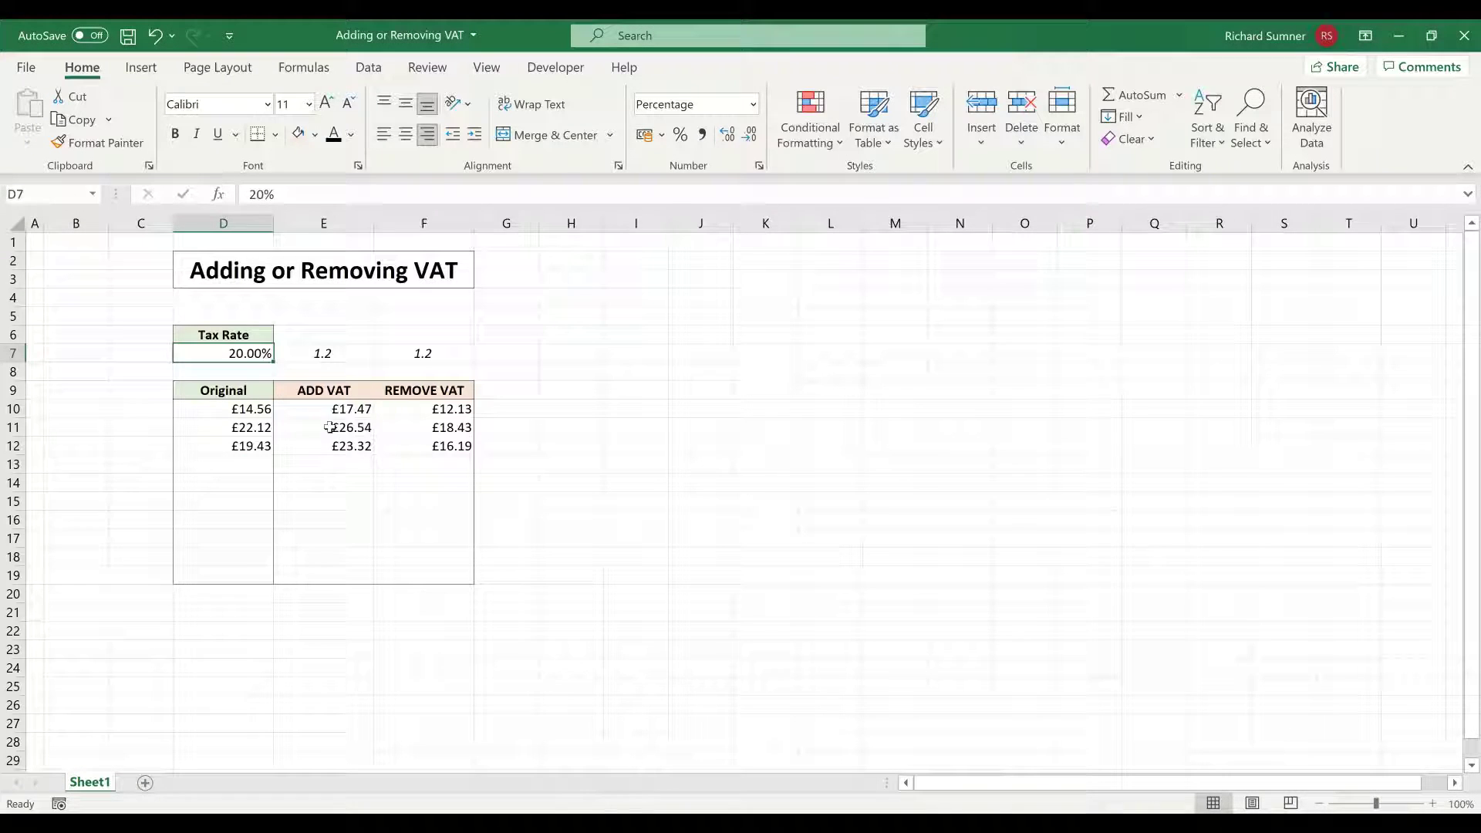
Check both multiplier formulas, try the tax rate at 19%, then restore it to 20%.
click(330, 354)
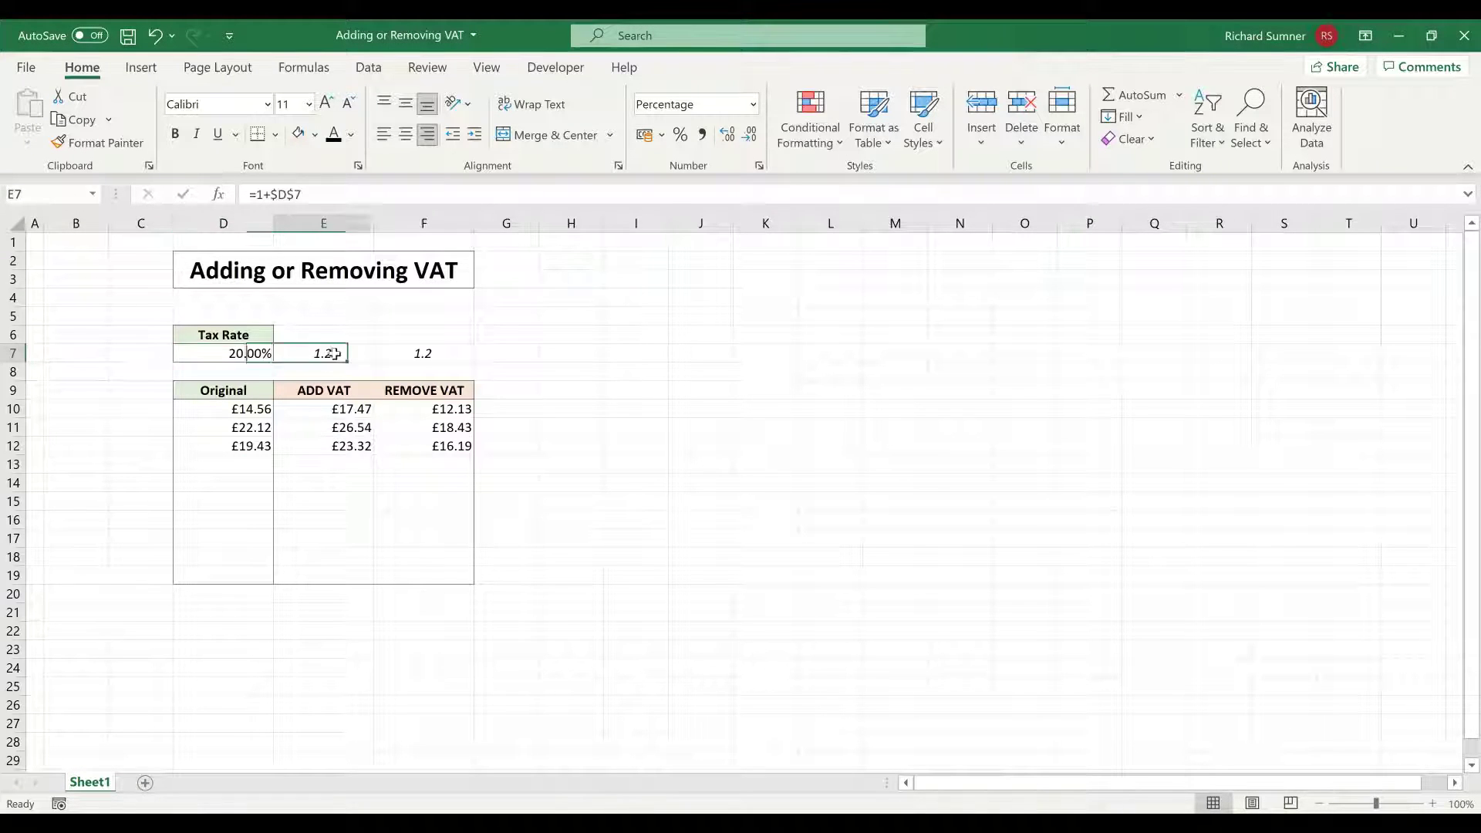
click(430, 353)
click(253, 353)
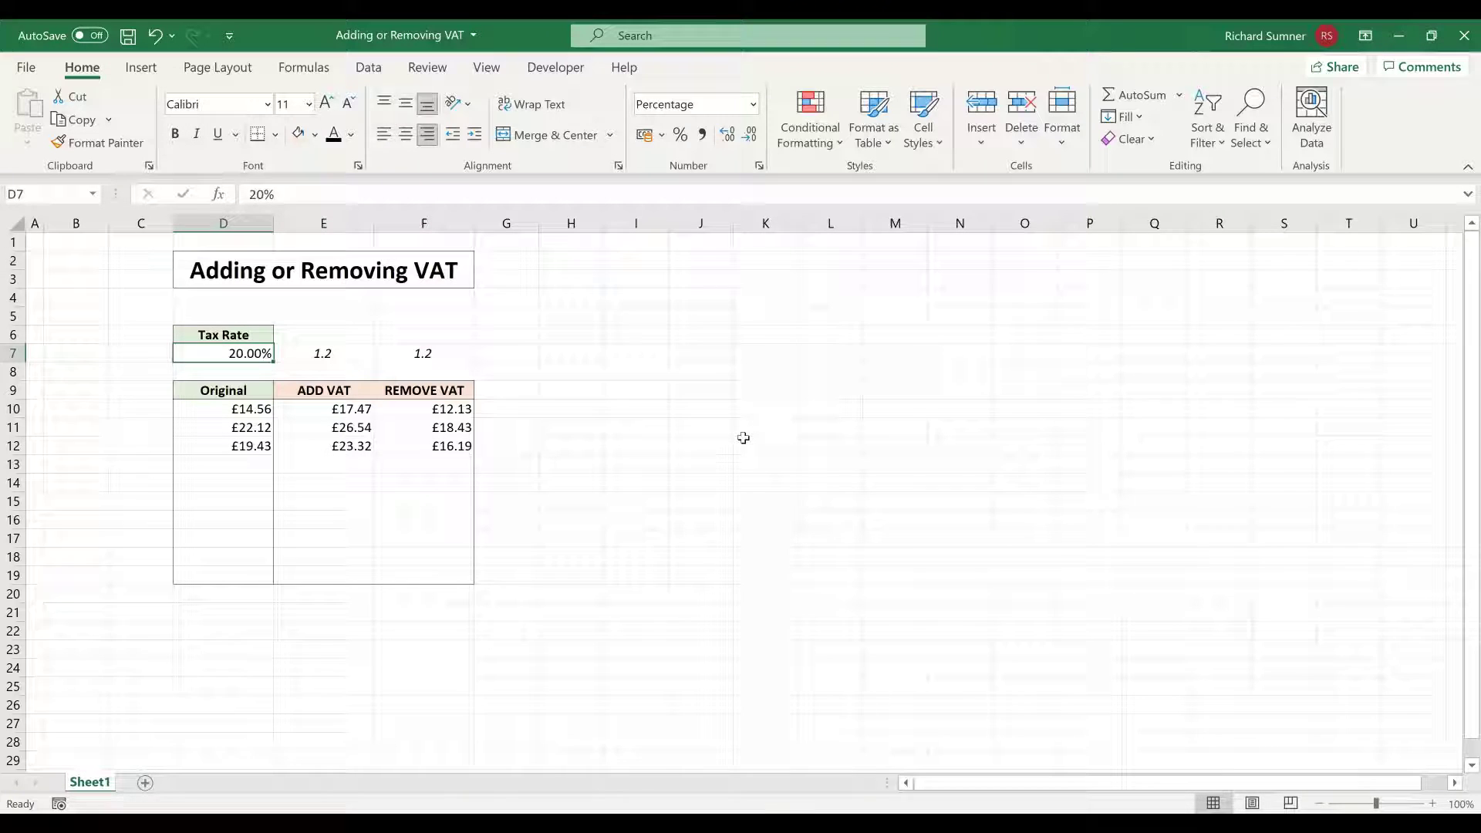
text(19)
key(Return)
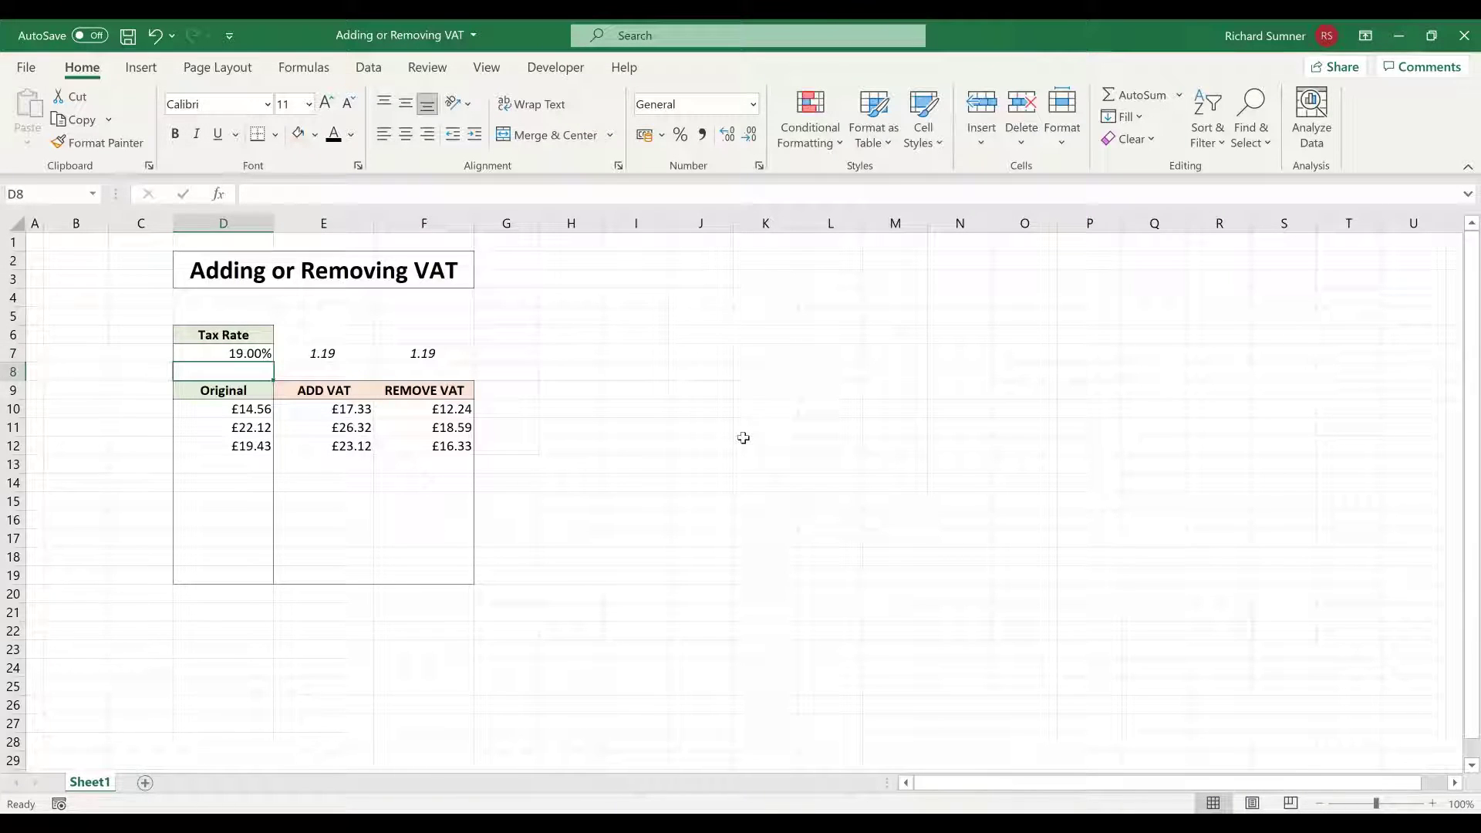
key(Up)
text(20)
key(Return)
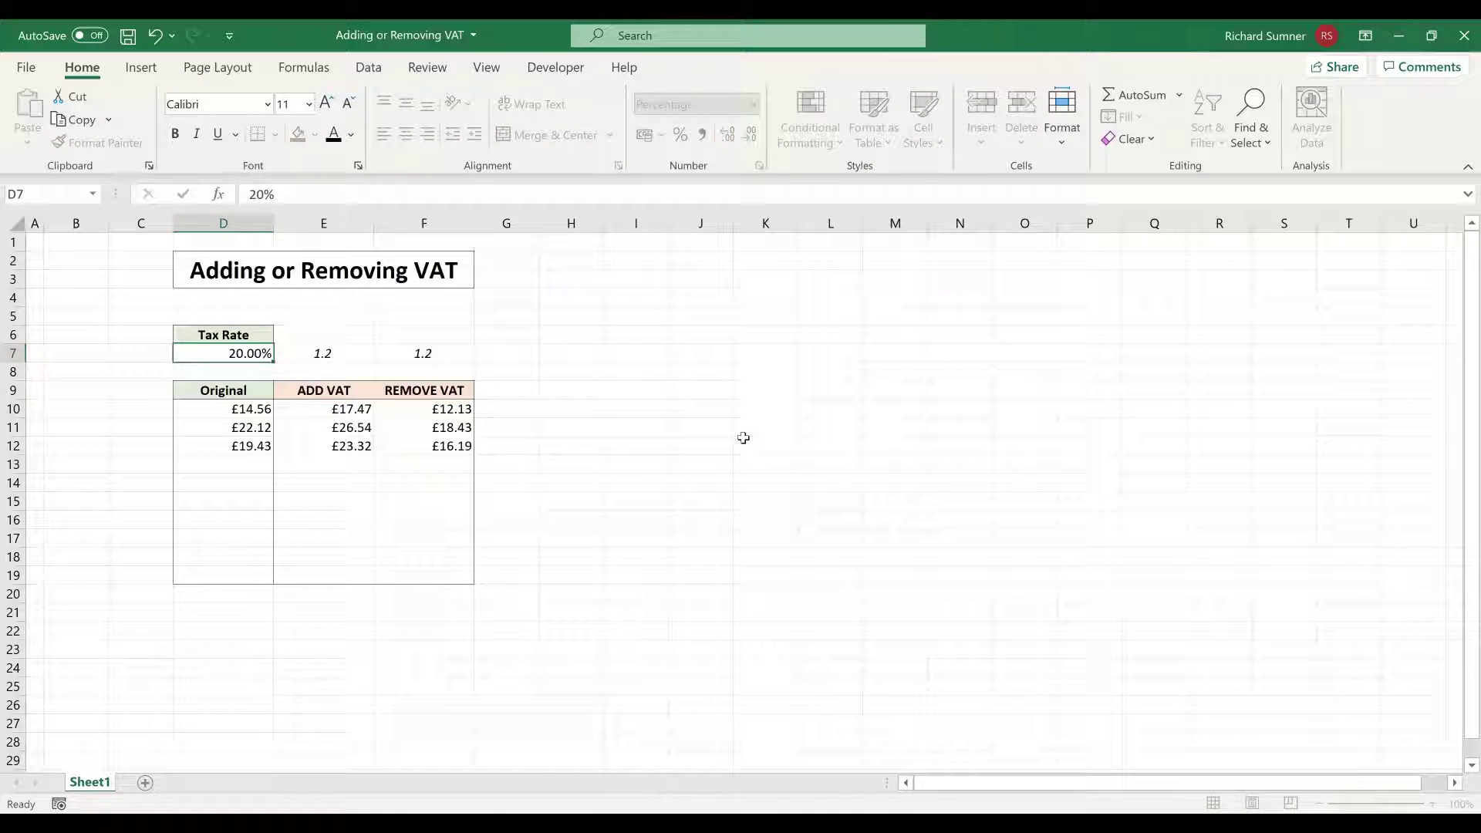
Highlight the cells referenced by the ADD VAT and REMOVE VAT formulas in row 10, leaving them unchanged.
click(259, 409)
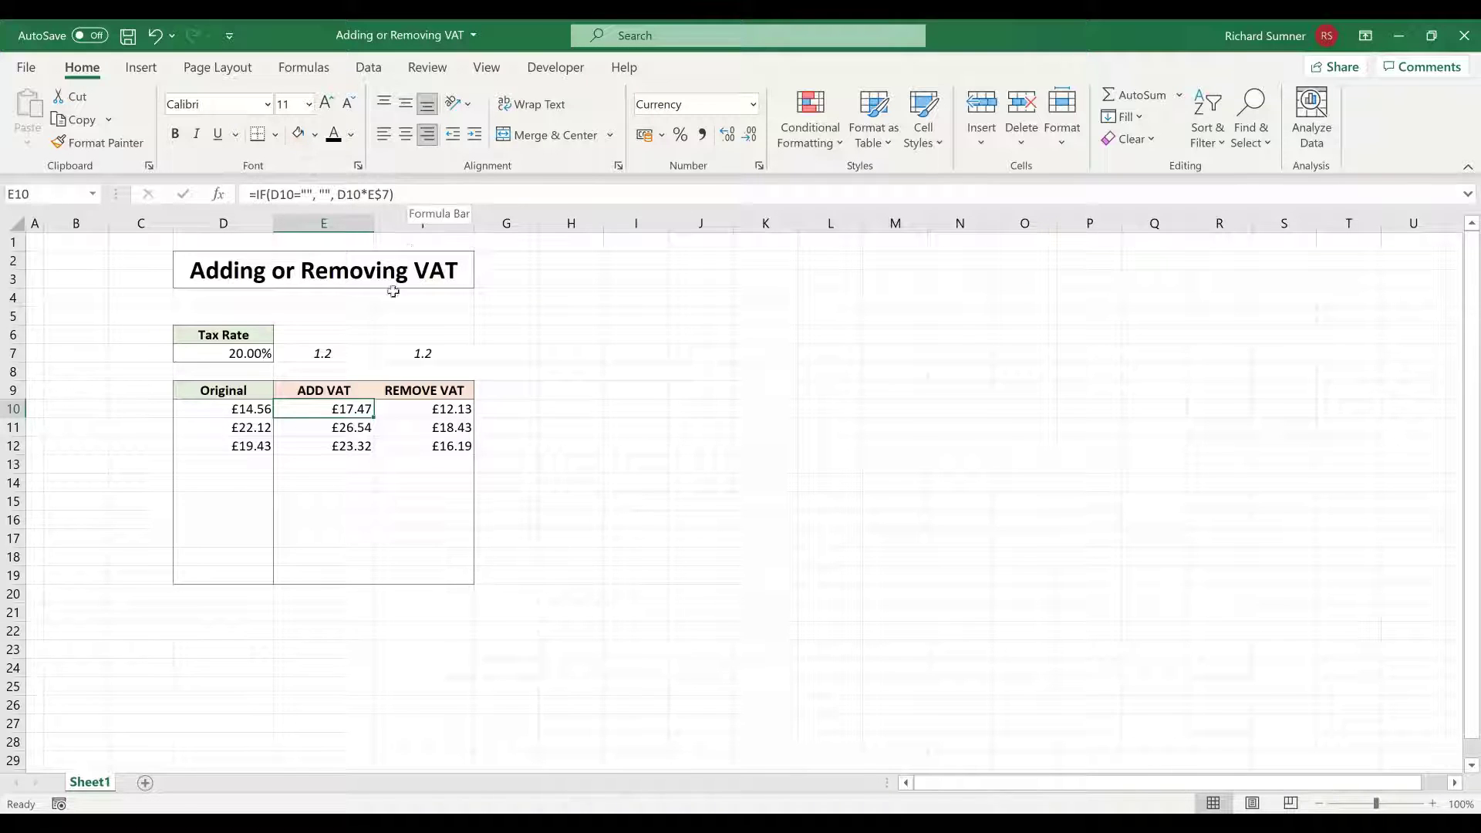
click(413, 193)
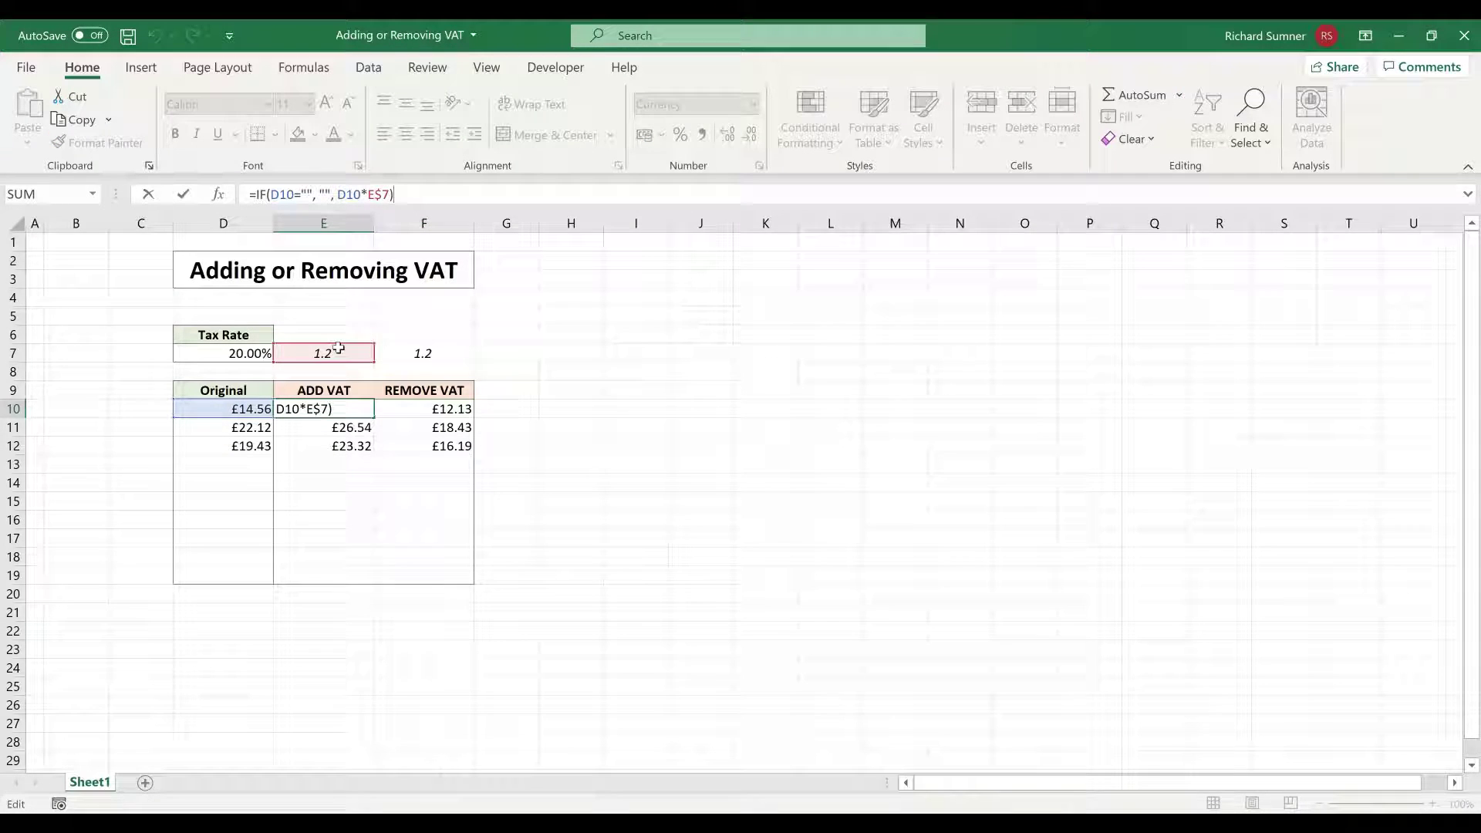
key(Return)
key(Up)
key(Right)
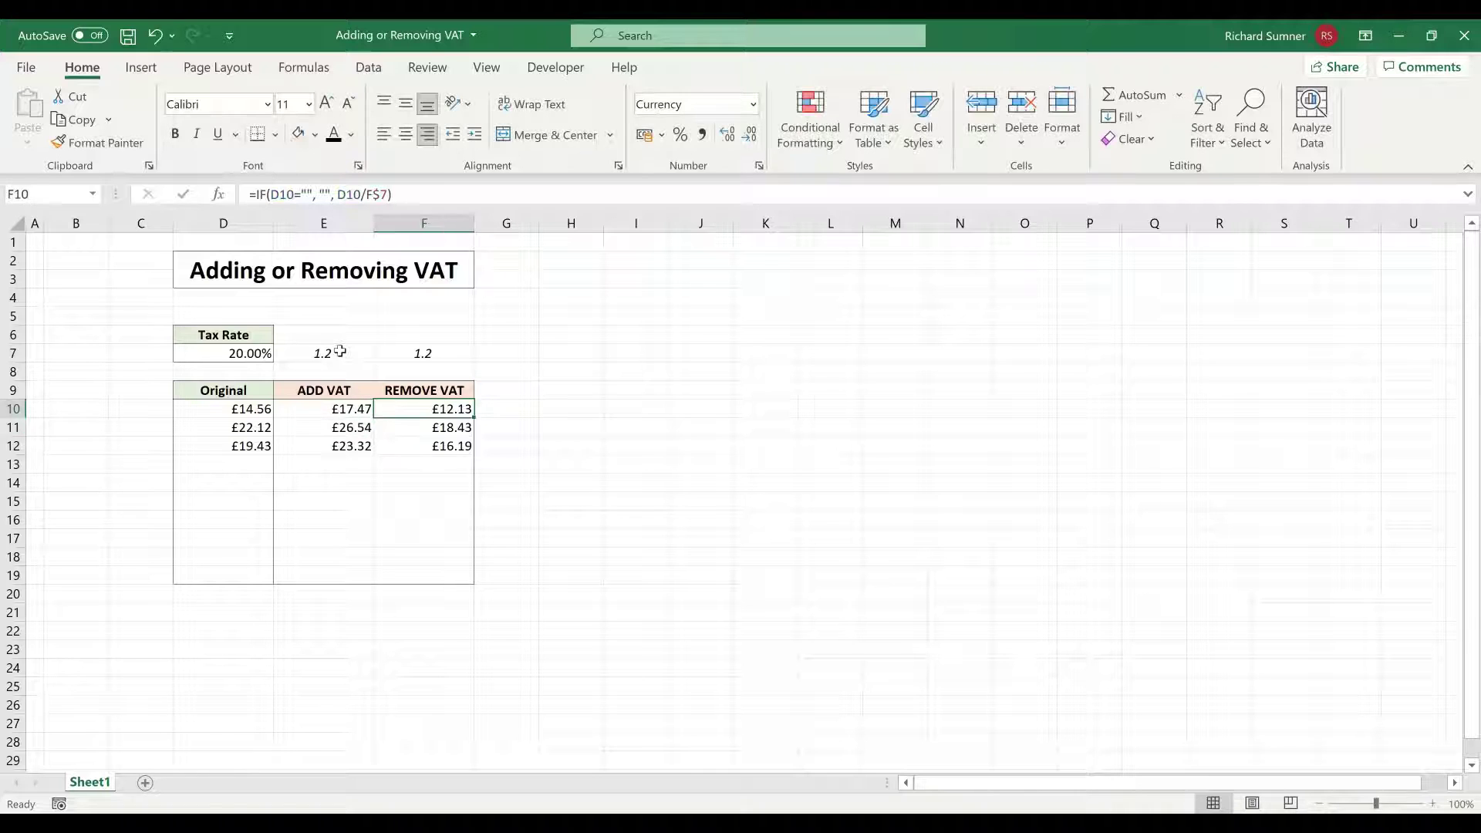
click(441, 193)
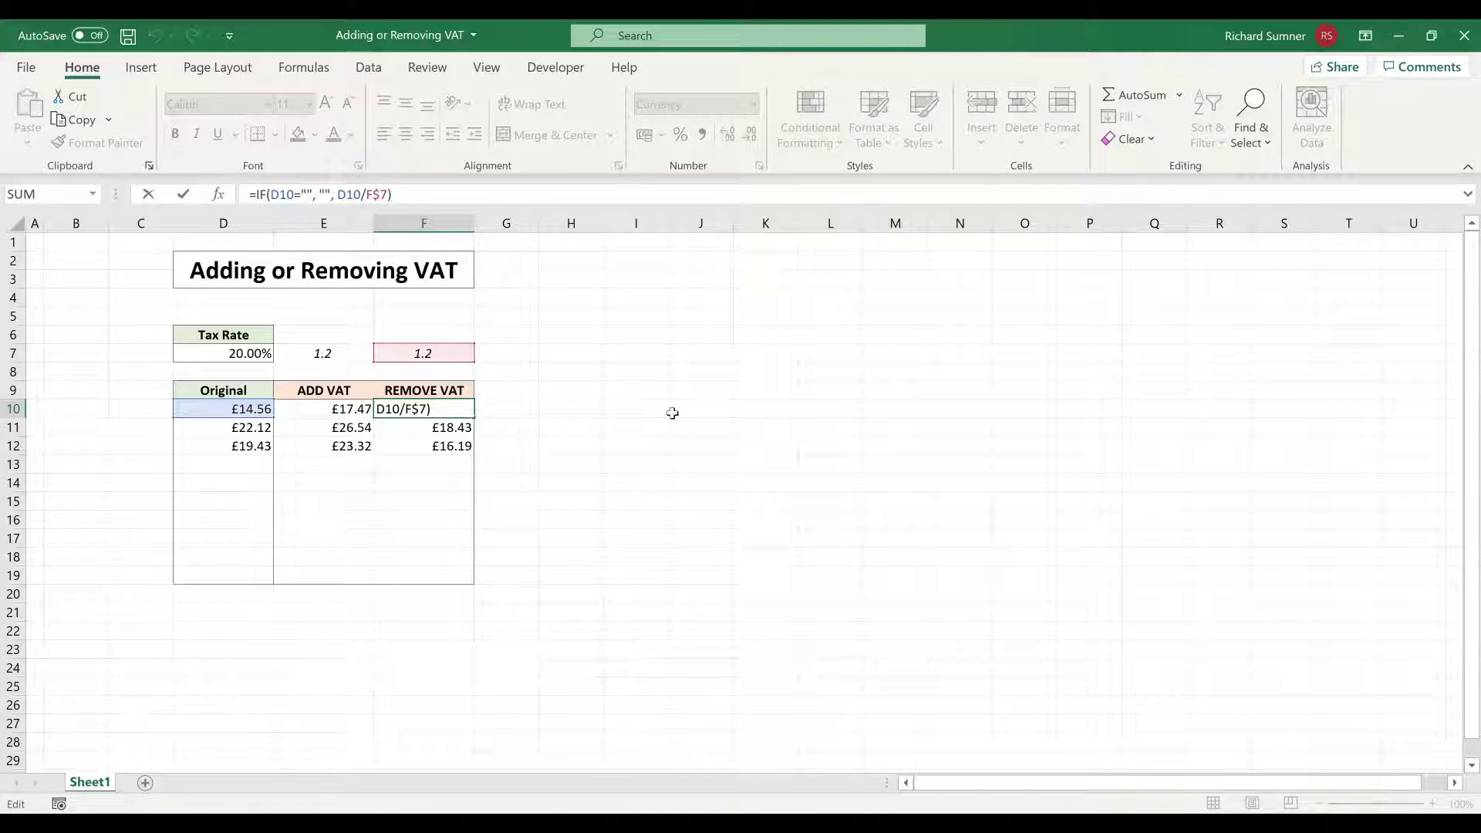
key(Return)
Step back across D10:F10 to reread the original price and both VAT formulas.
key(Up)
key(Up)
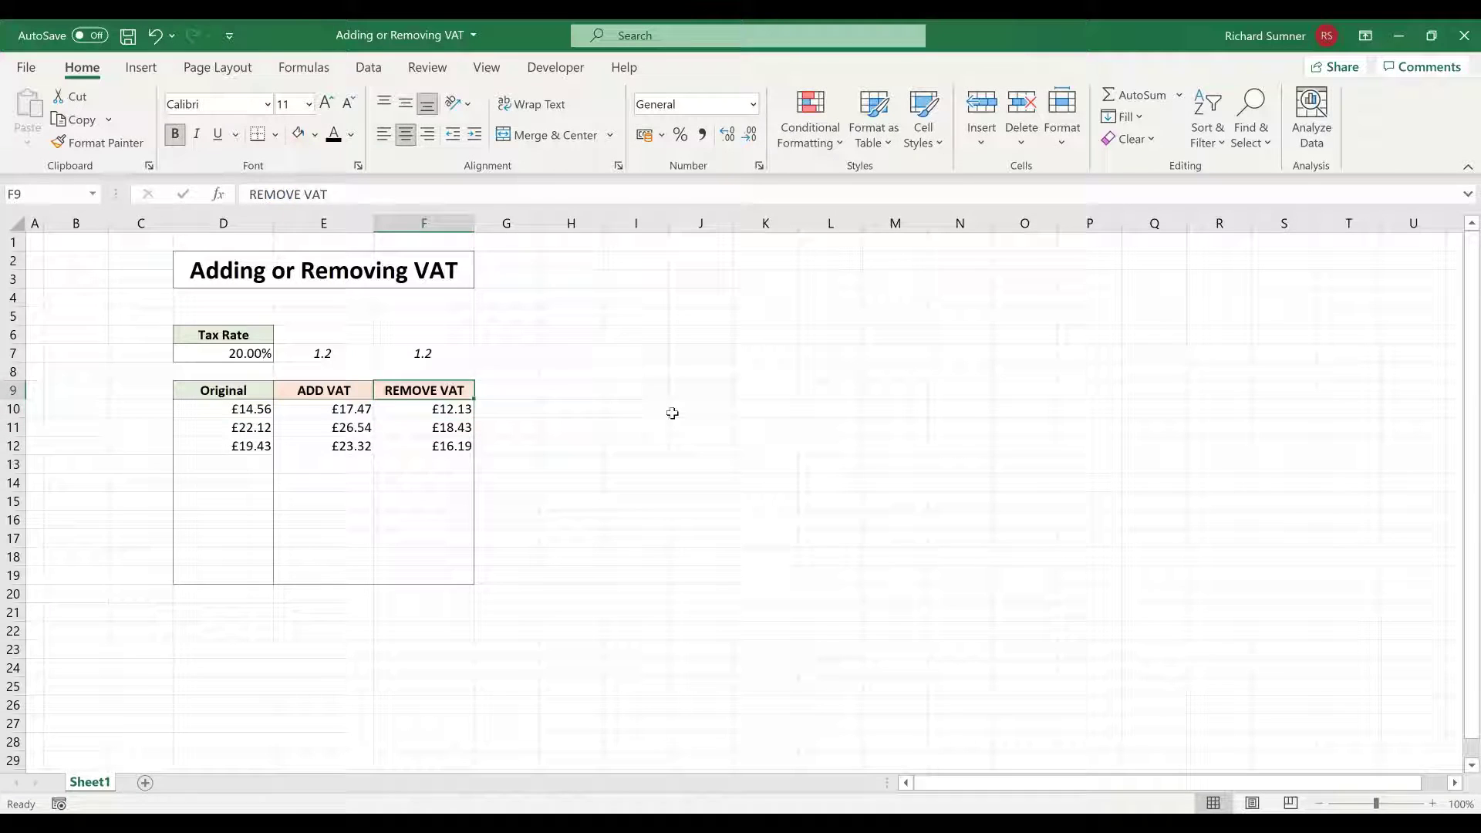
key(Left)
key(Left)
key(Down)
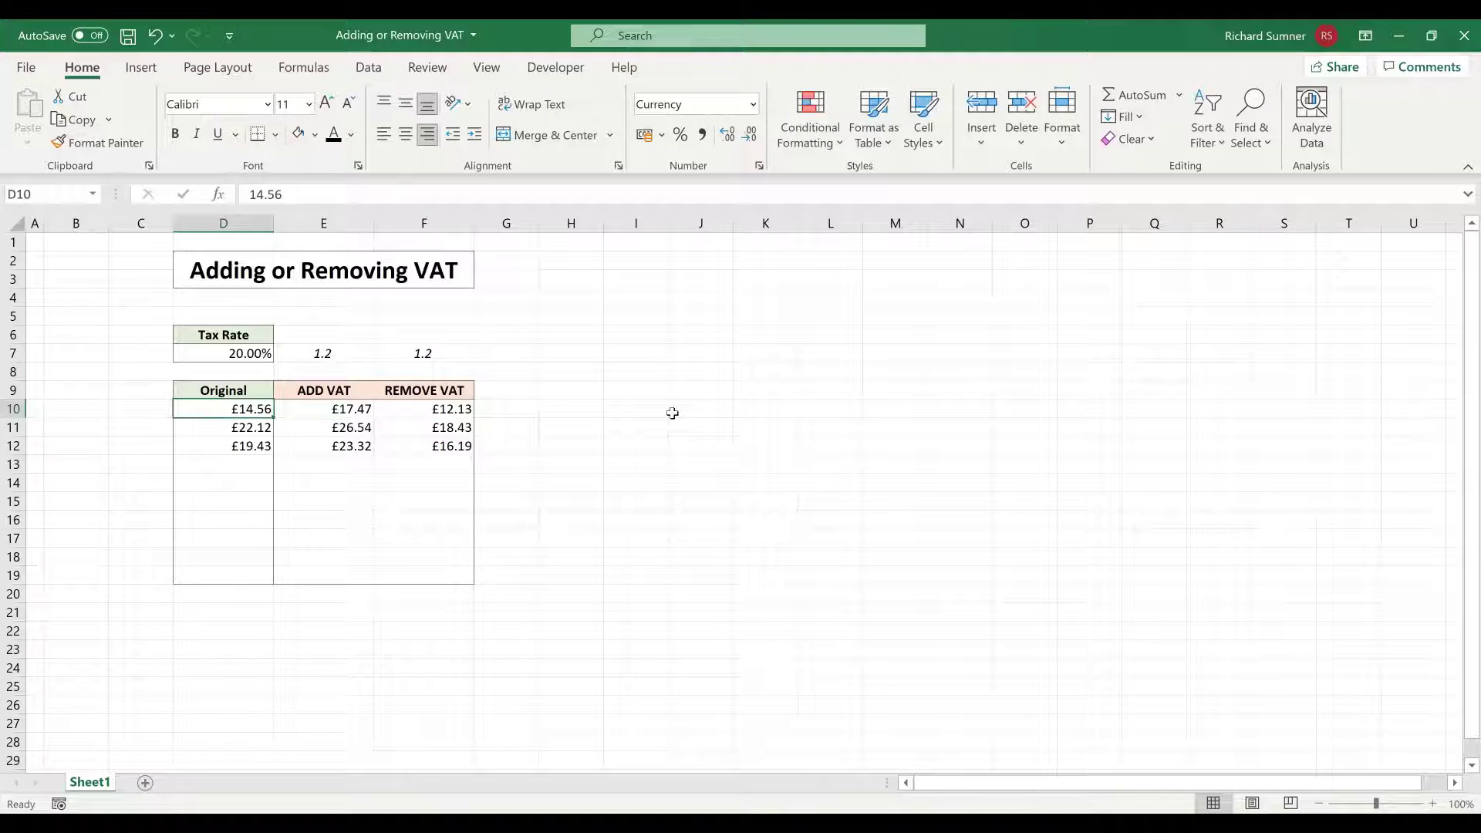
key(Right)
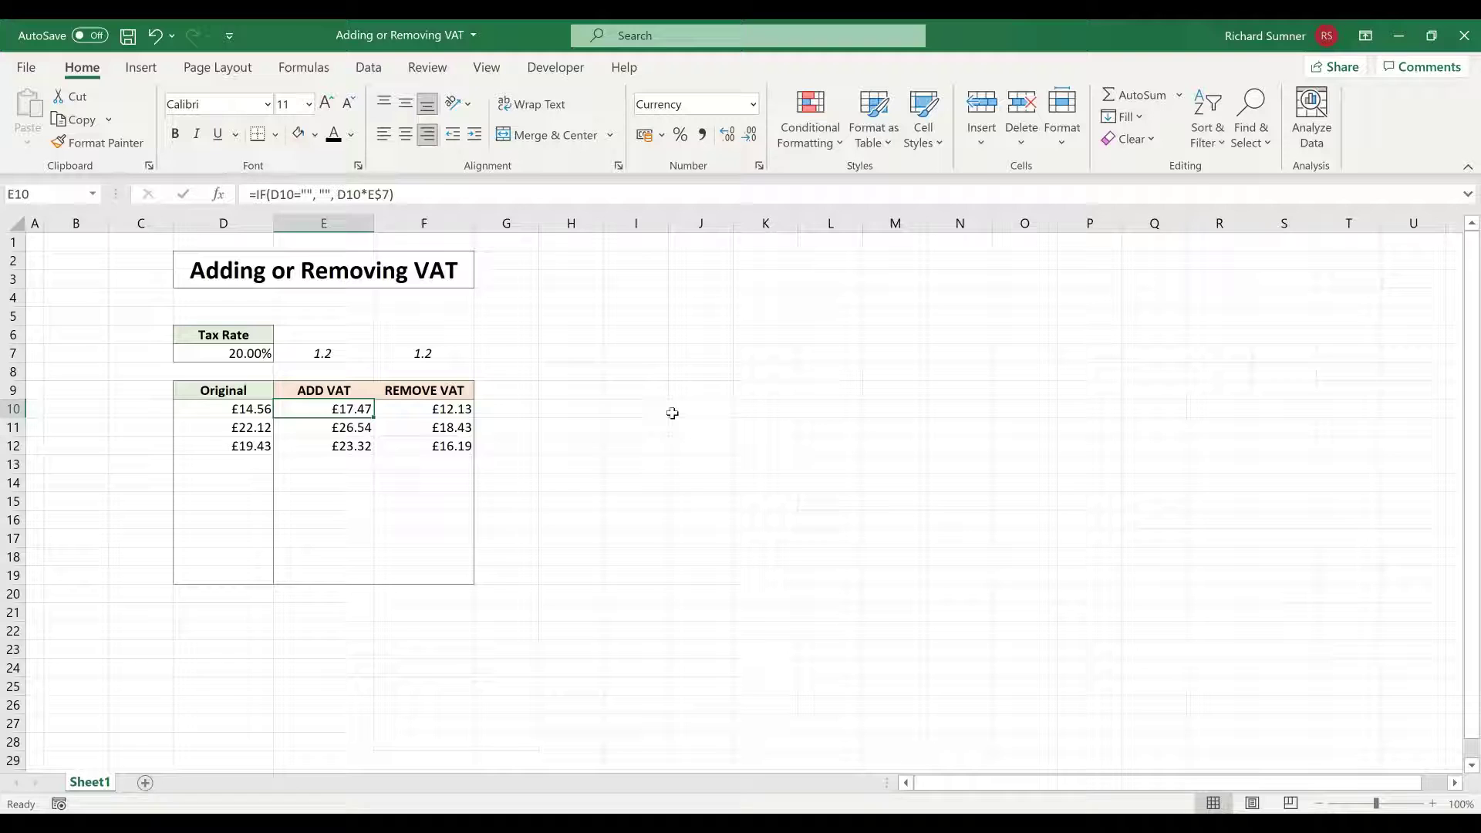
key(Left)
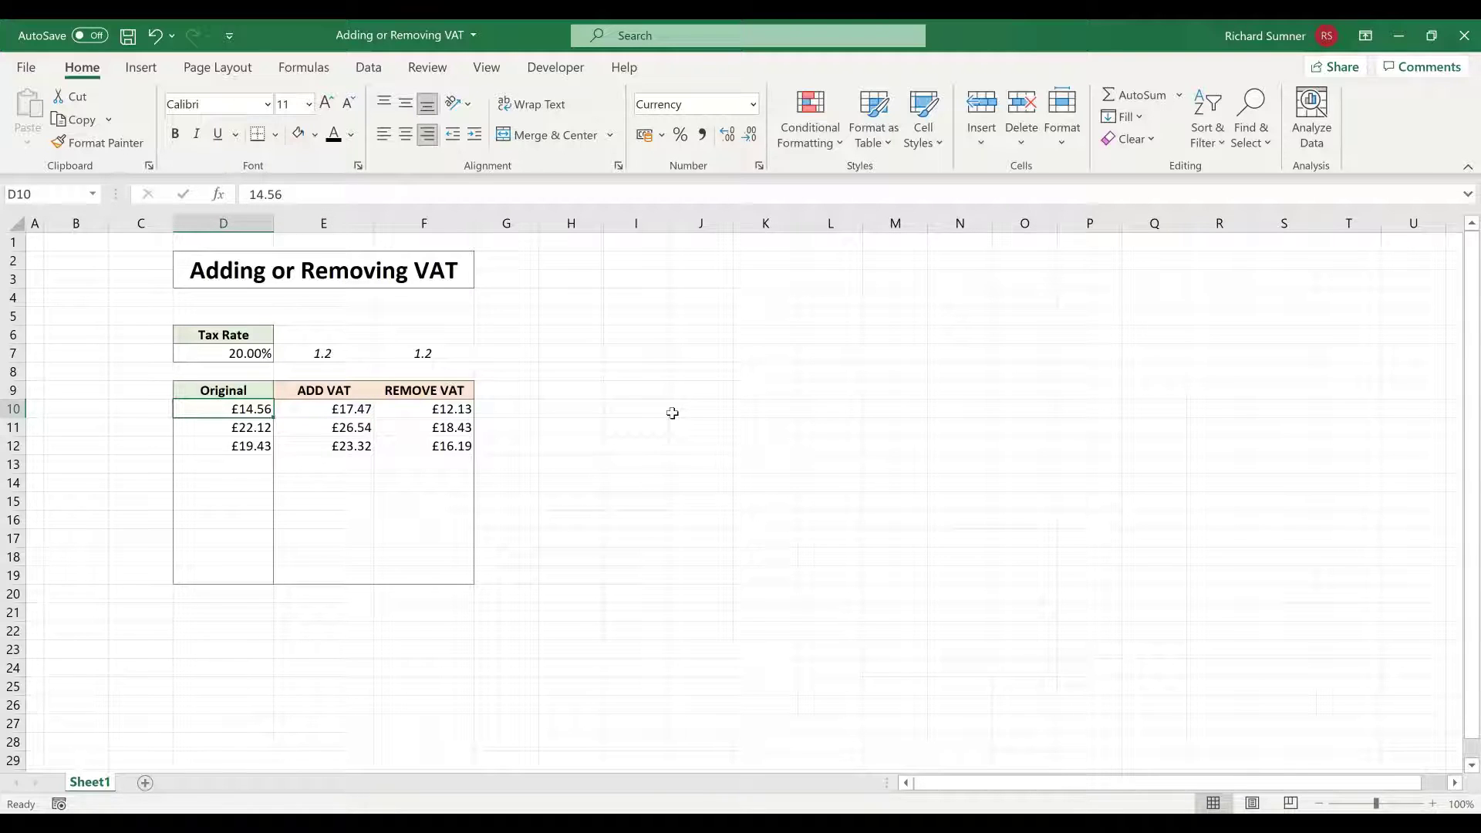
key(Right)
key(Right)
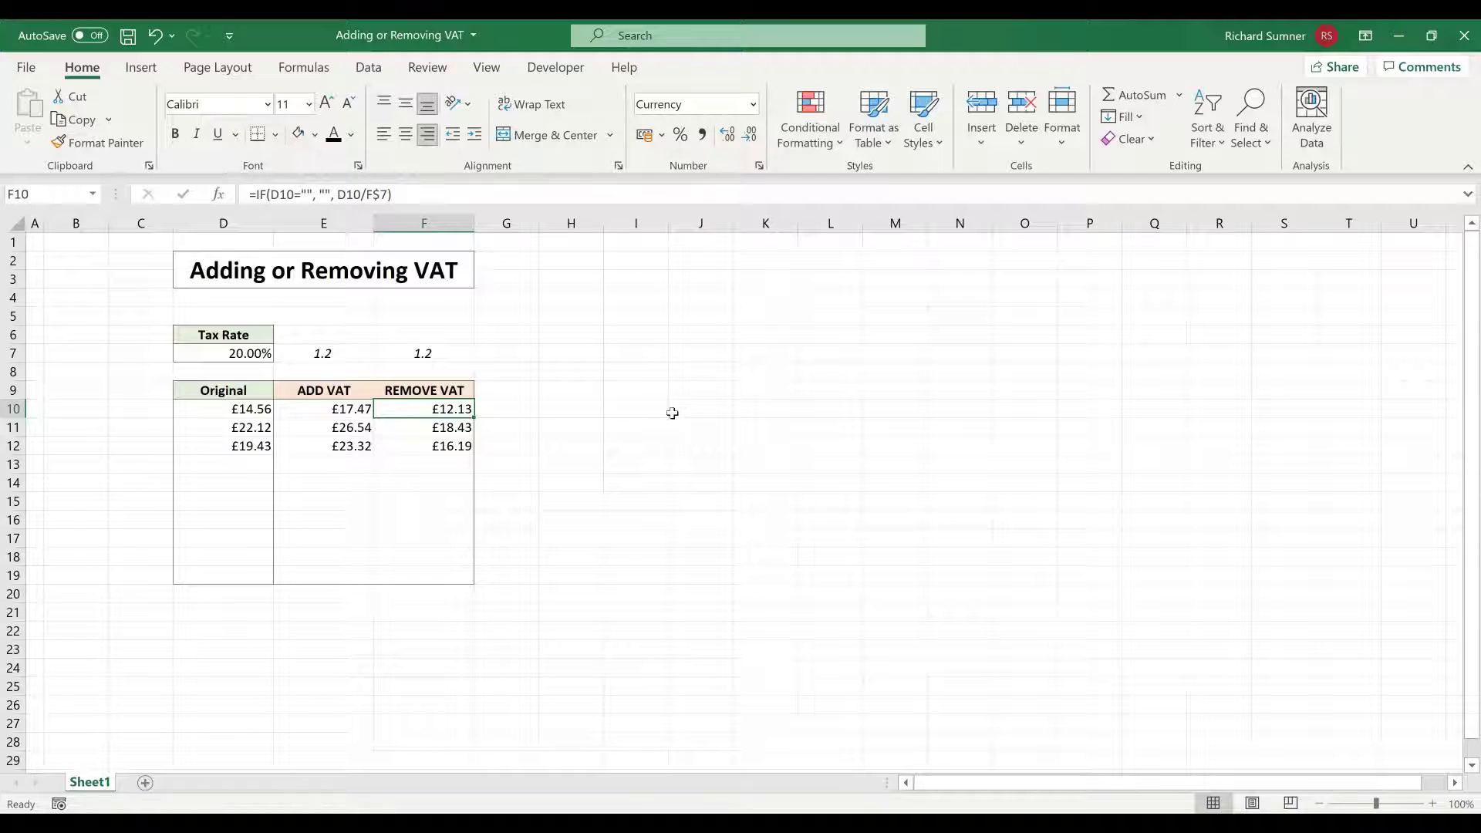
Enter =D10-F10 in H10 (£2.43) and =E10-D10 in I10 (£2.91), then select H10:I10.
click(579, 412)
text(=)
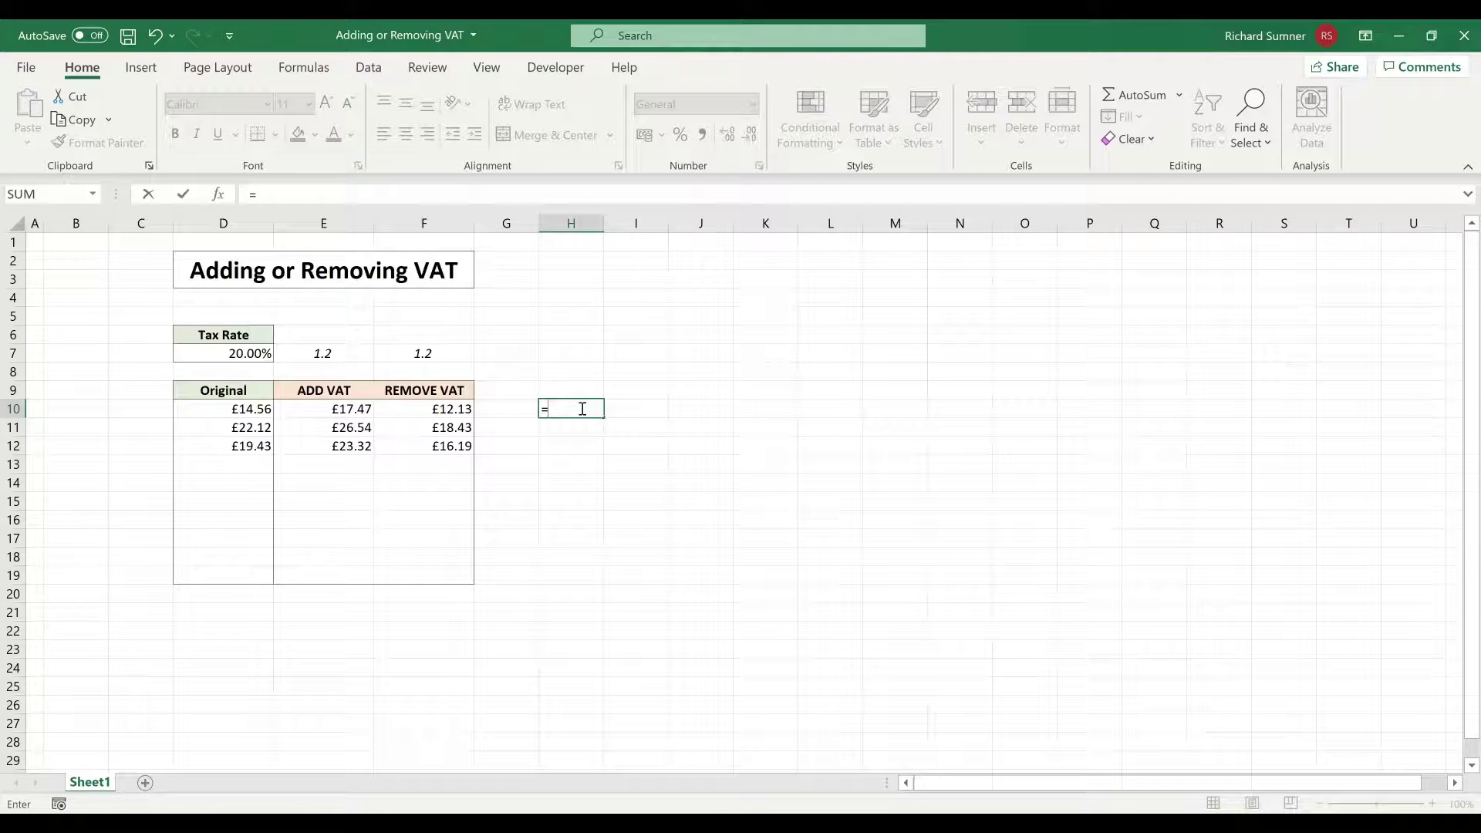
click(241, 409)
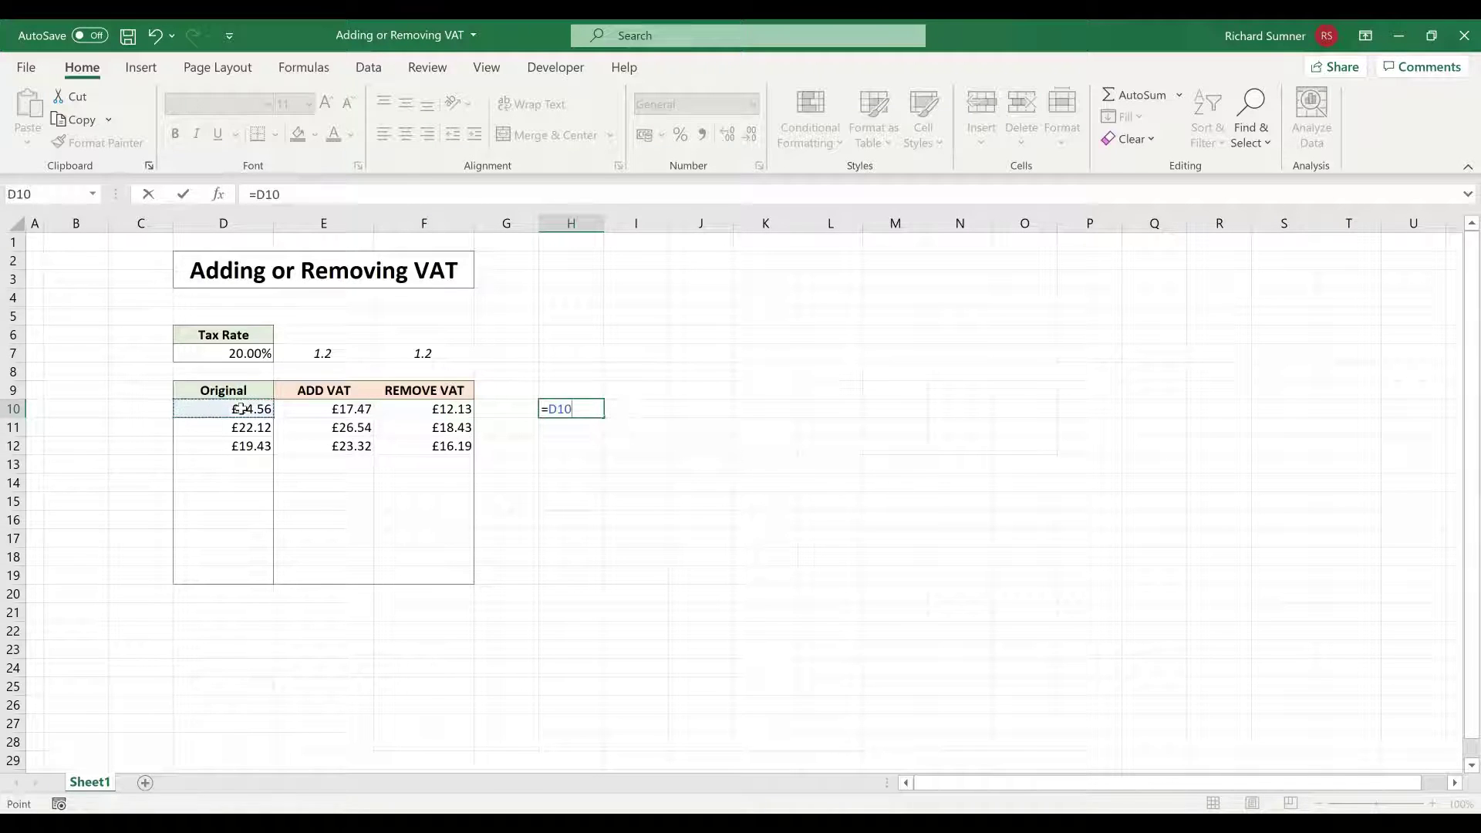
text(-)
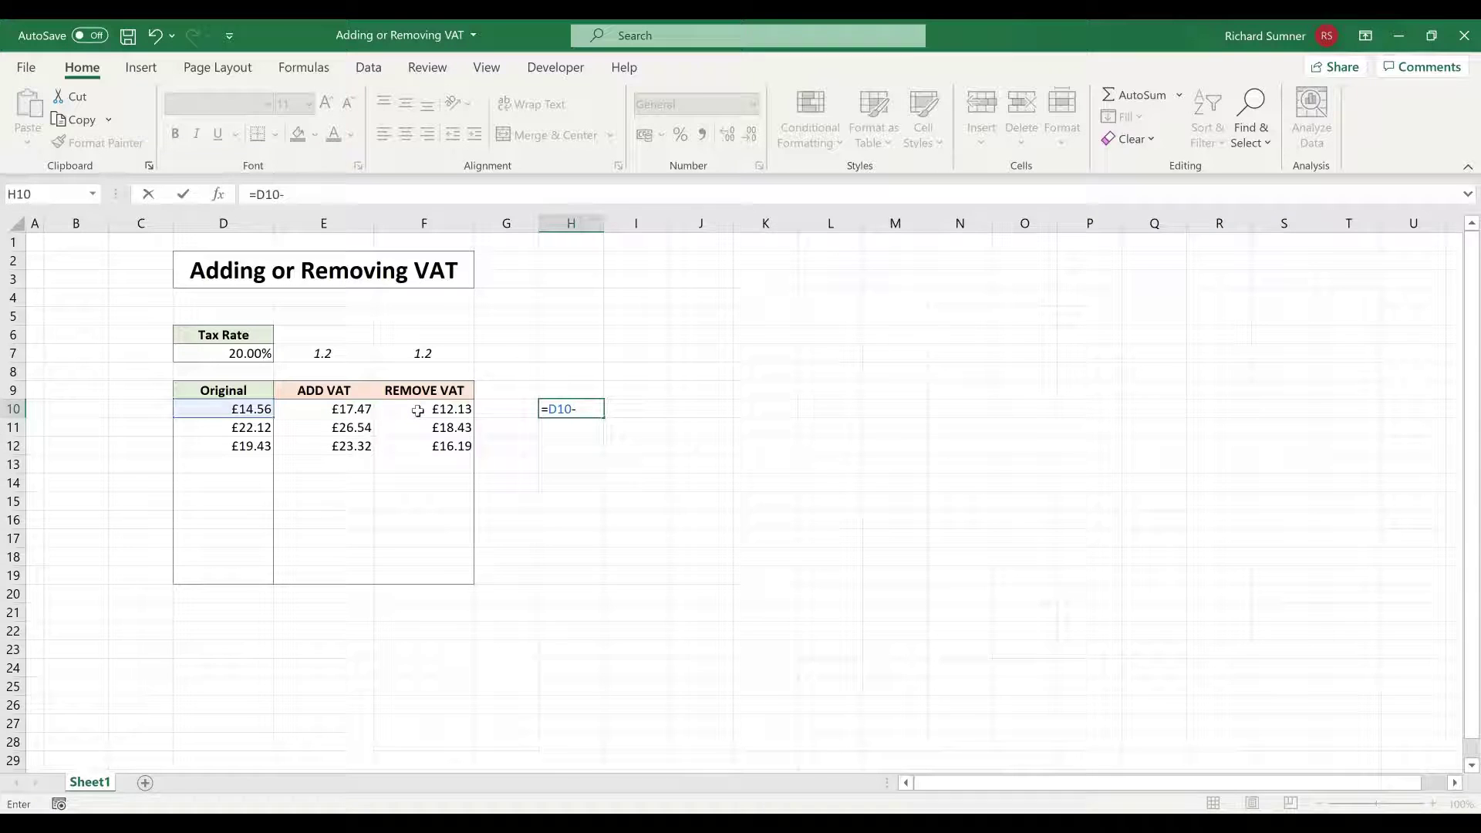
click(416, 411)
key(Return)
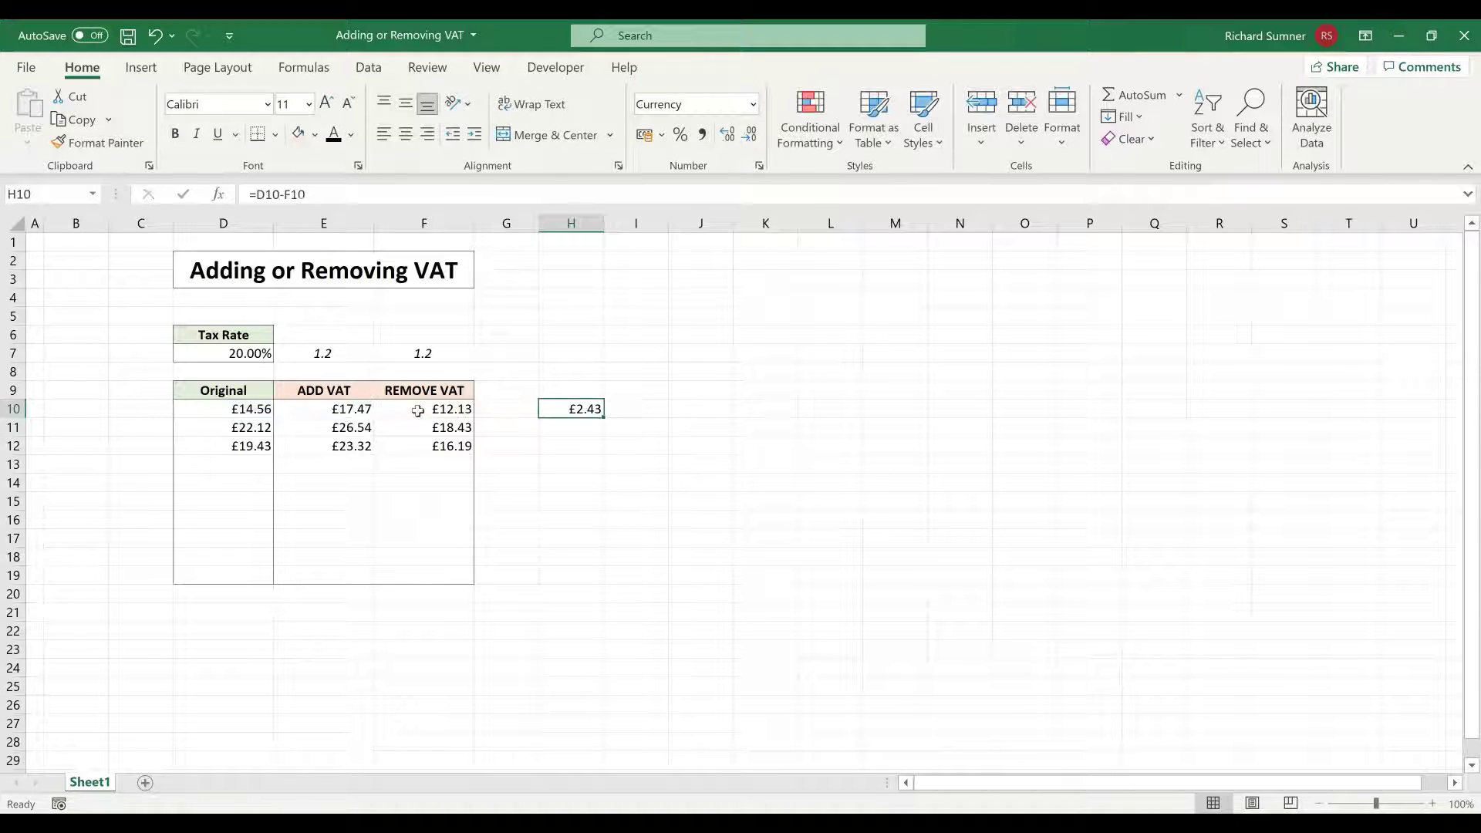
key(Tab)
text(=)
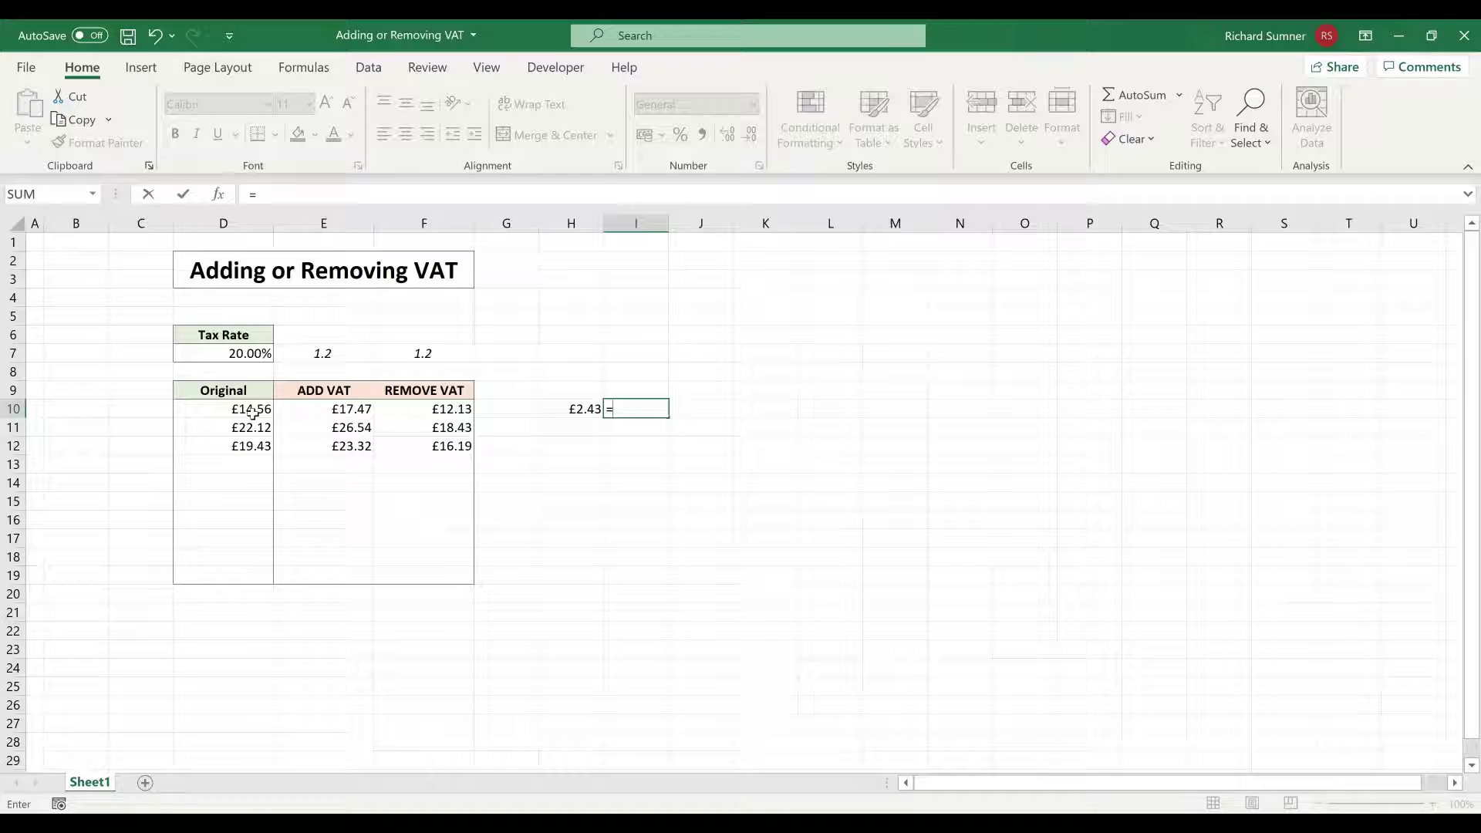
click(310, 407)
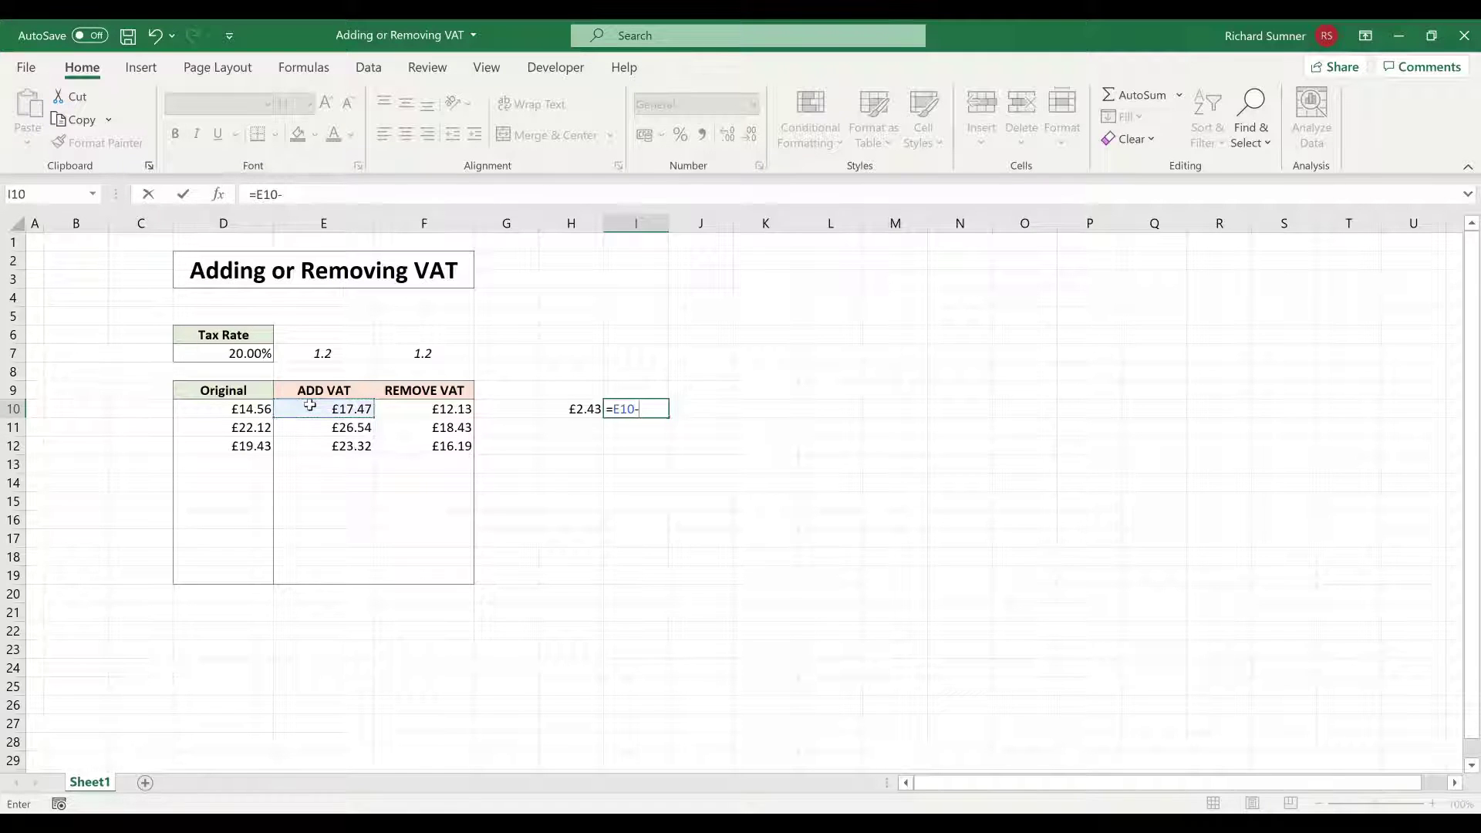
text(-)
click(230, 411)
key(ctrl+Return)
key(Return)
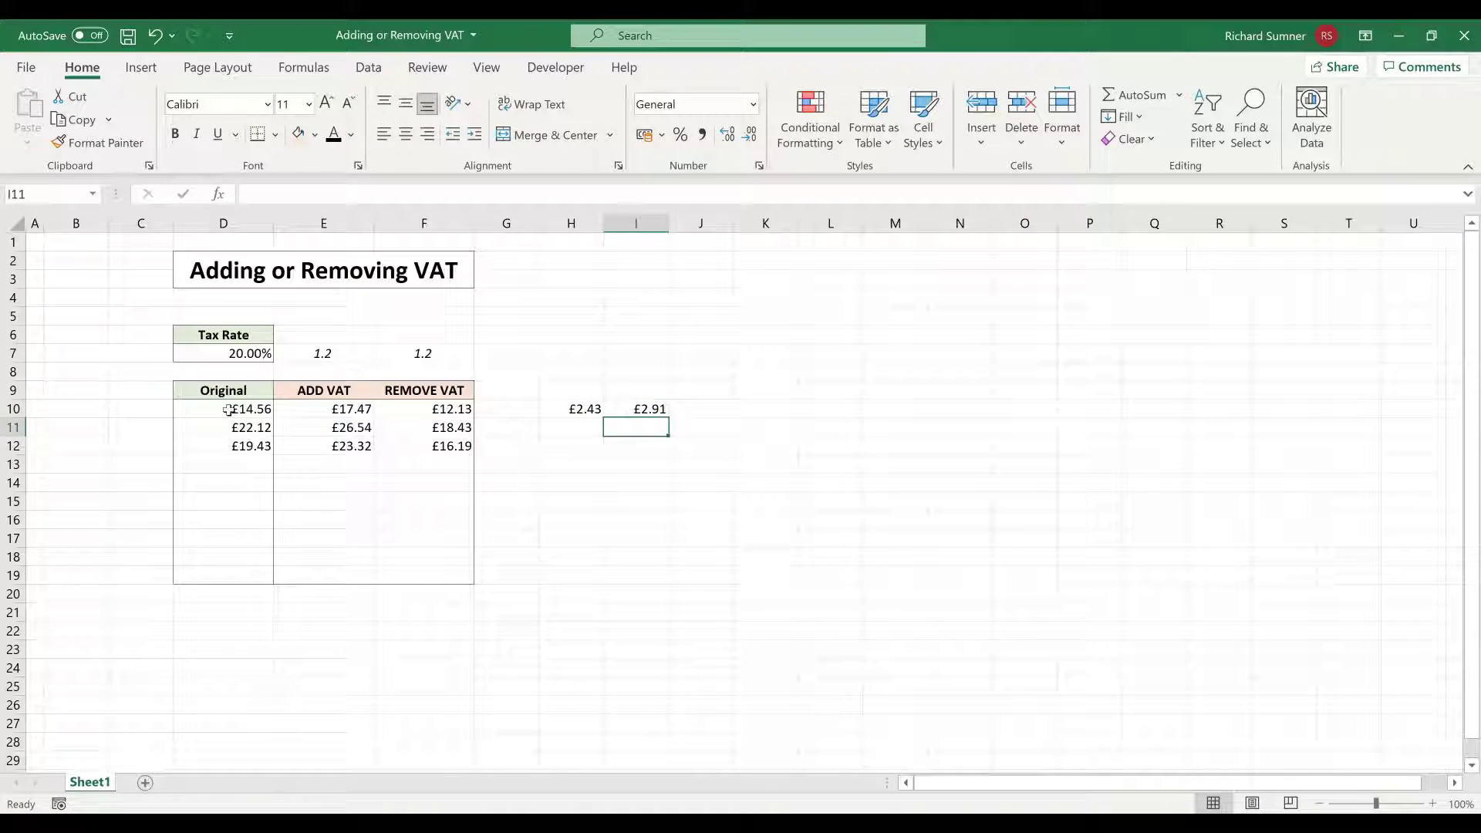
key(Up)
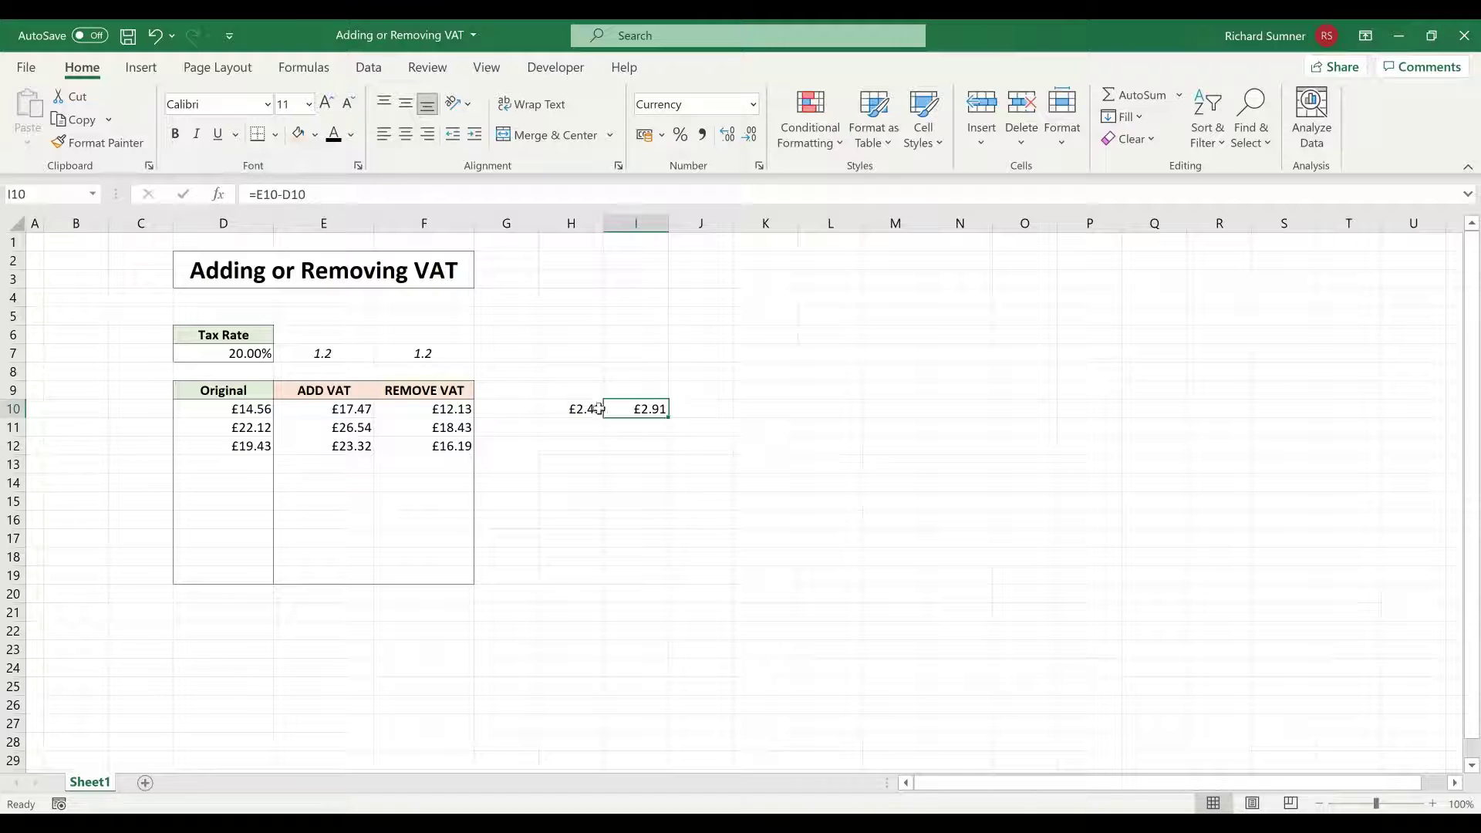
drag(585, 409, 634, 409)
right_click(628, 408)
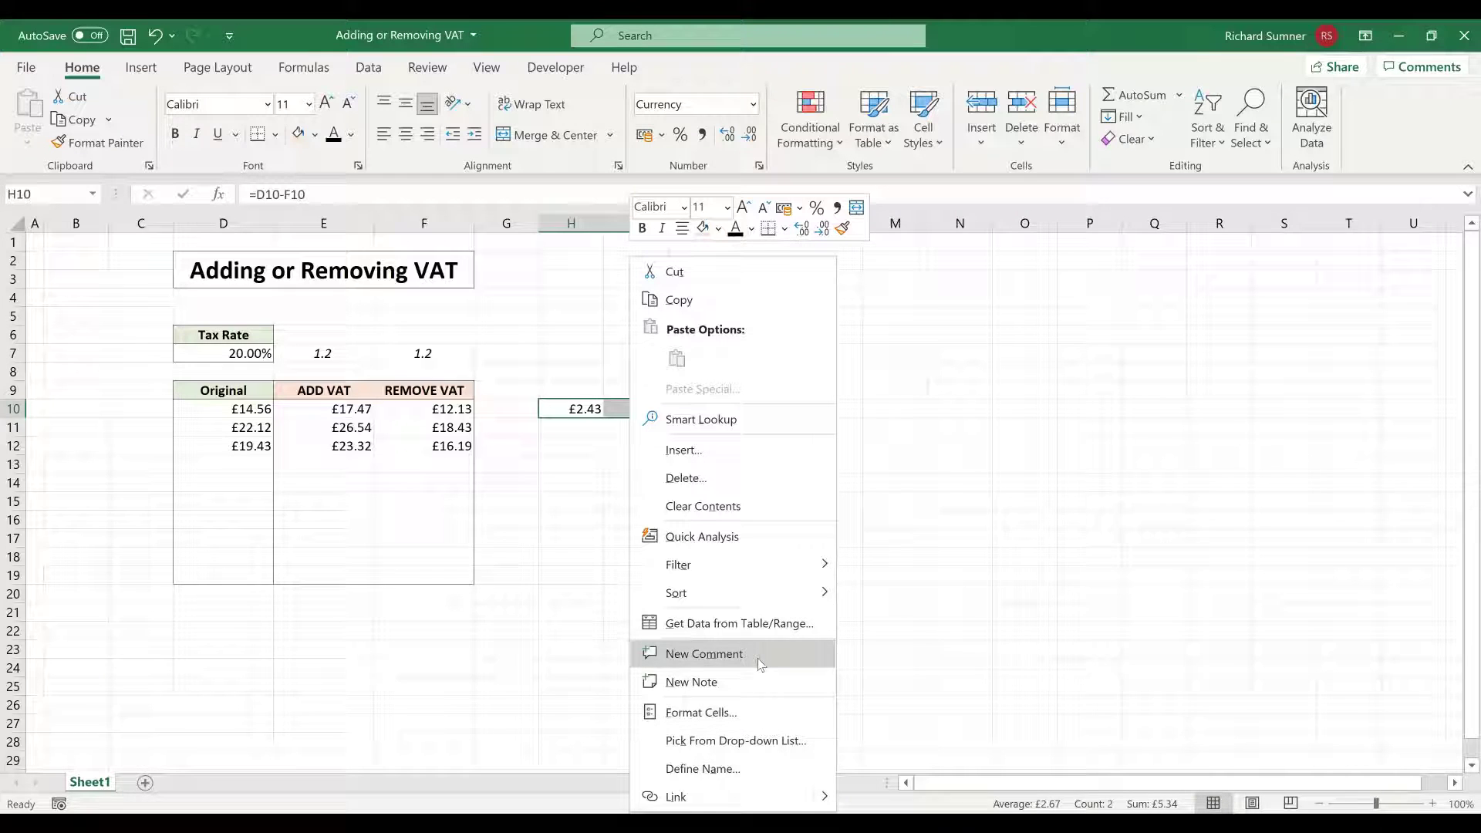
Clear the £2.43 and £2.91 side results, then confirm E10, F10 and D10 are untouched.
click(752, 505)
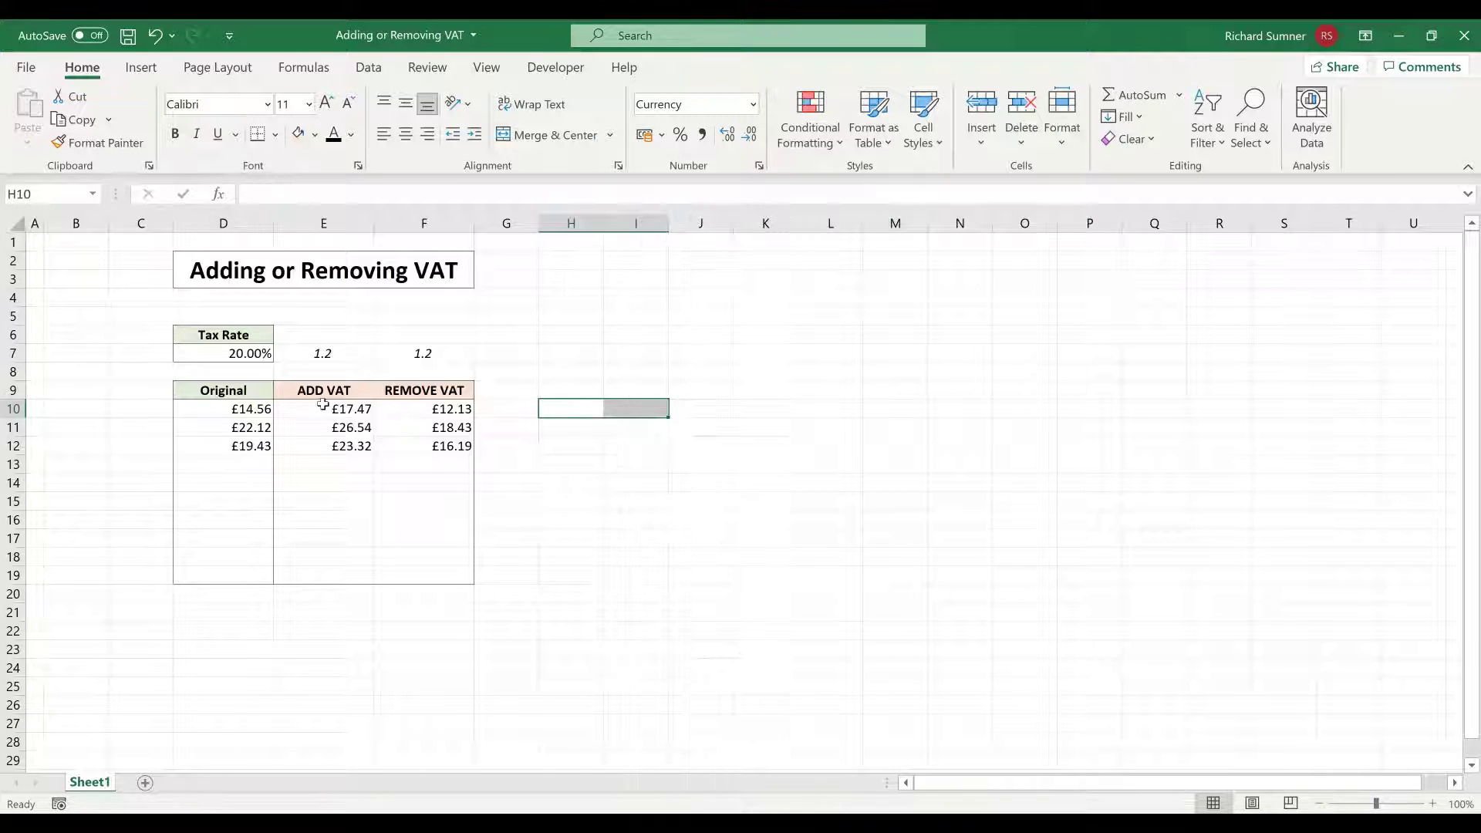
click(332, 409)
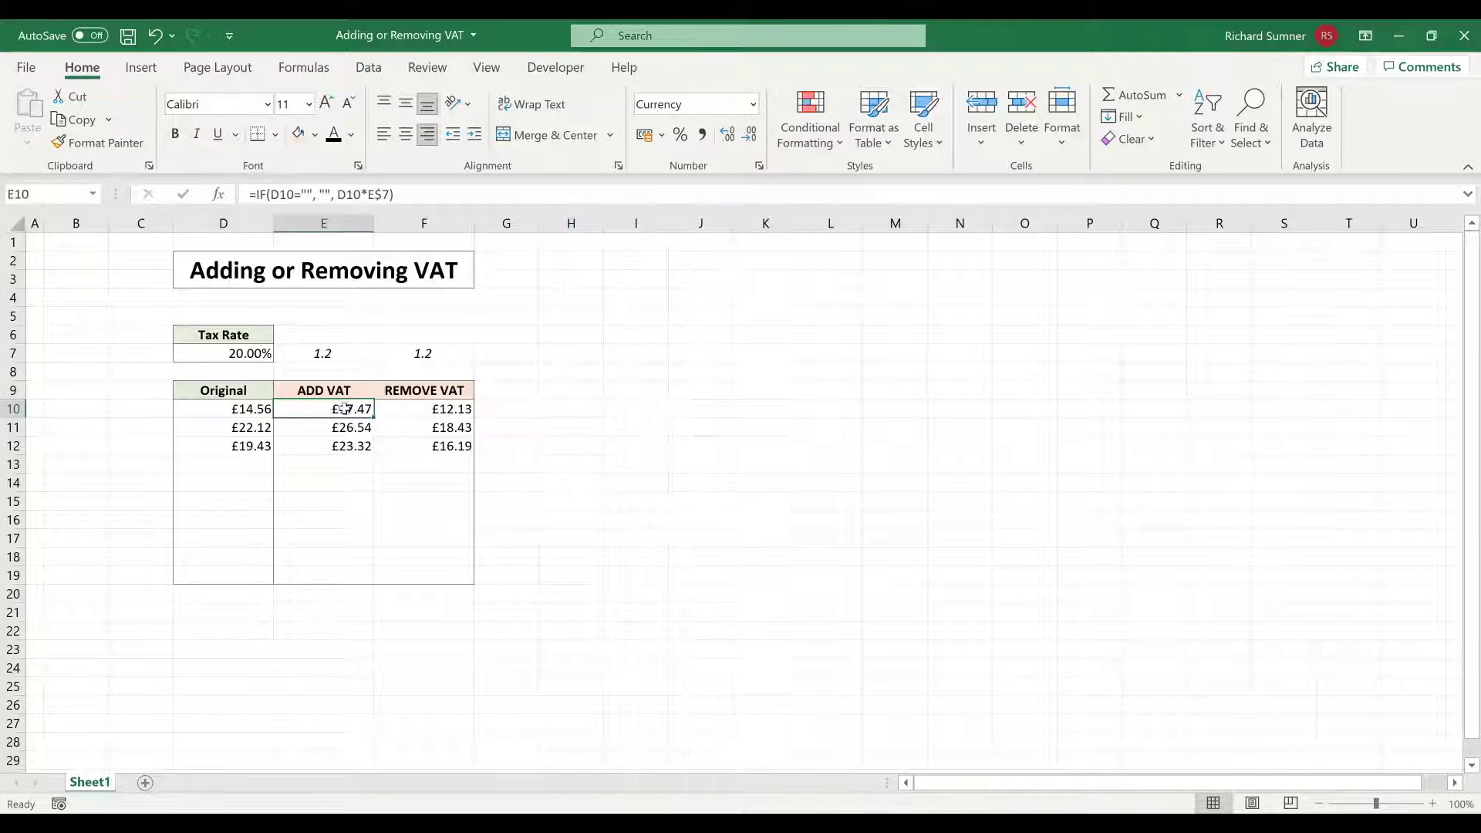
click(412, 410)
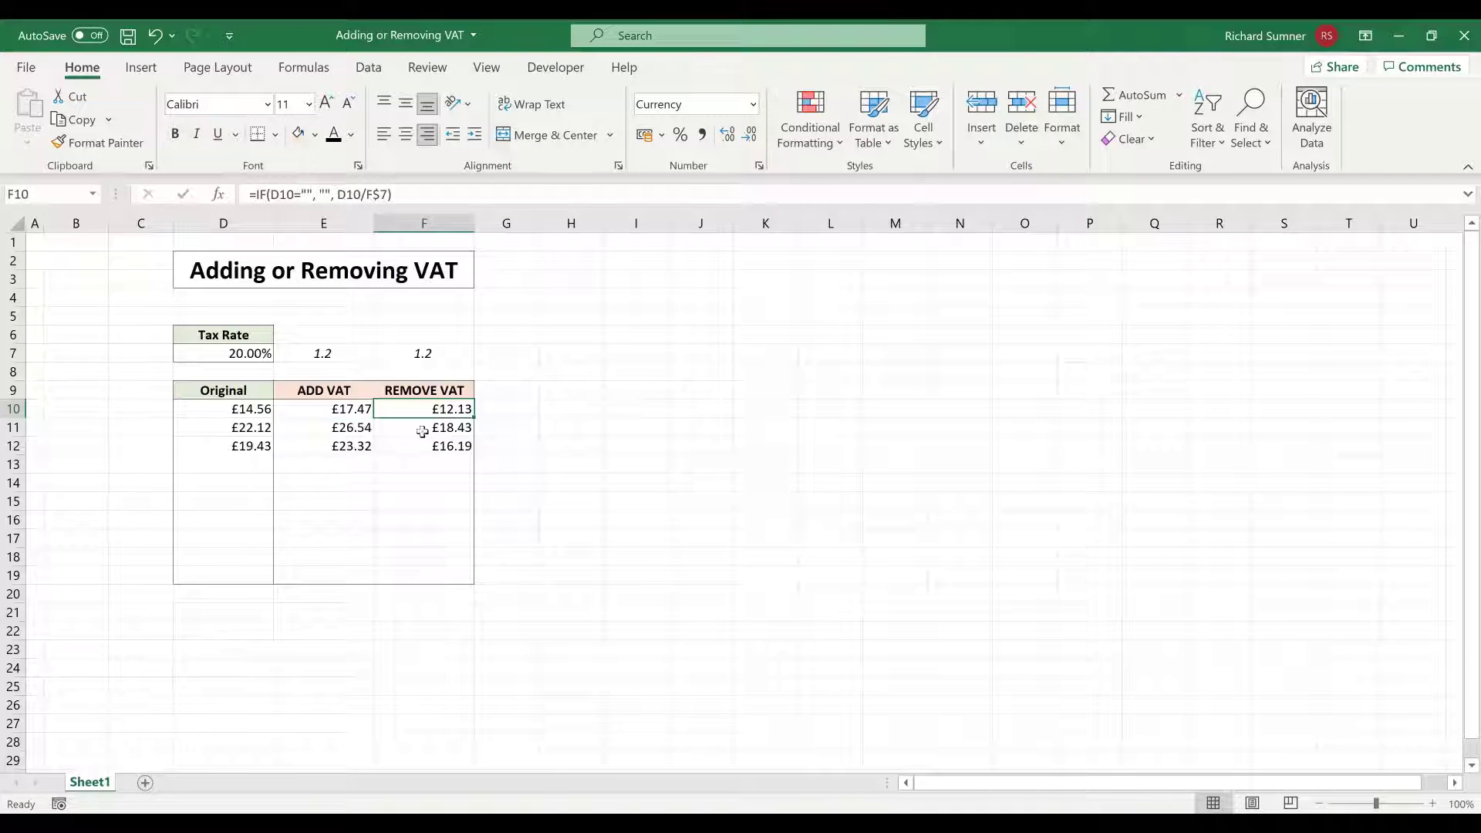
click(249, 414)
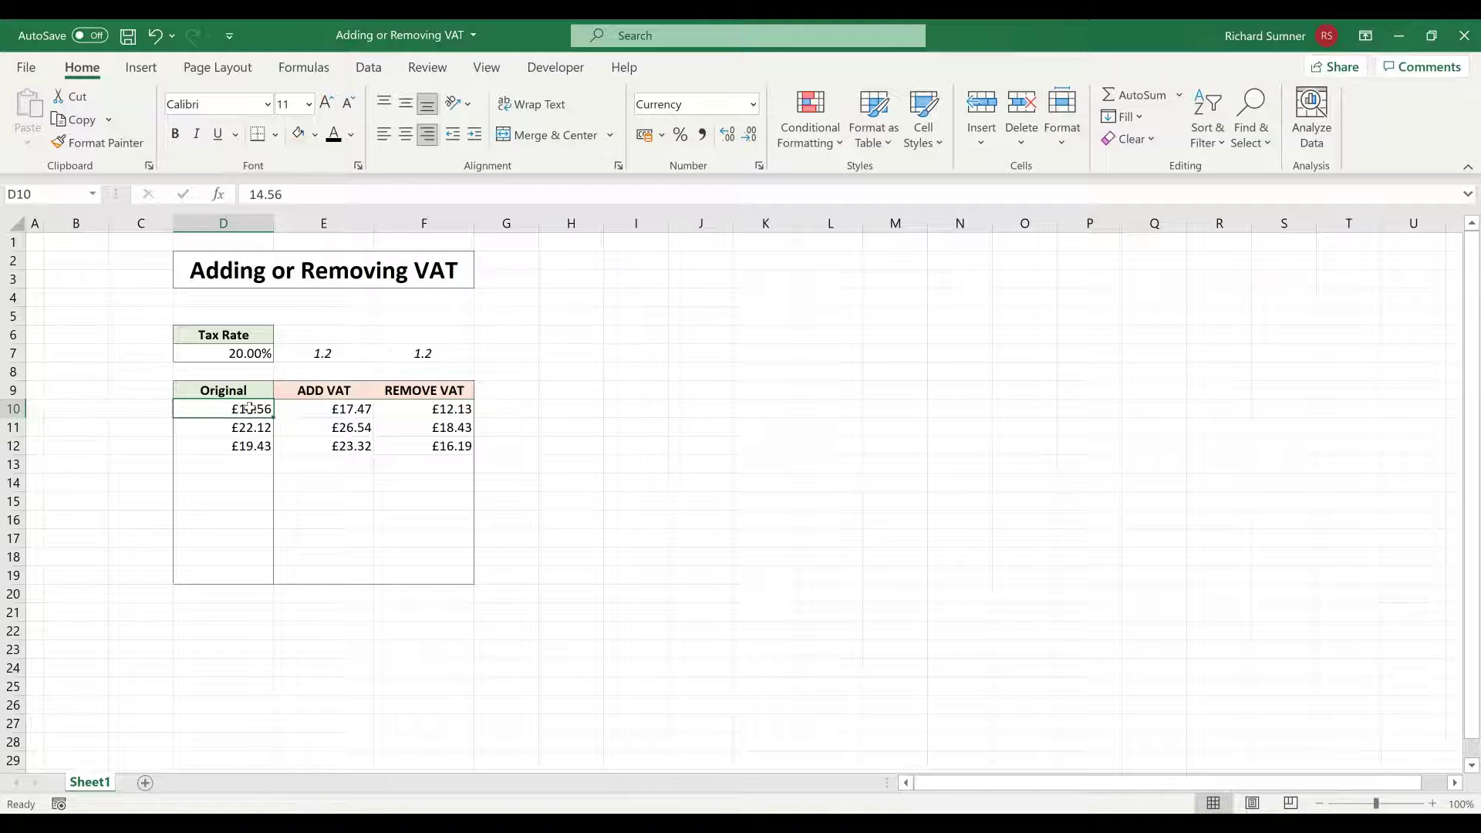
Select the Original prices D10:D16 and review the ADD VAT formula in E10.
drag(248, 409, 253, 528)
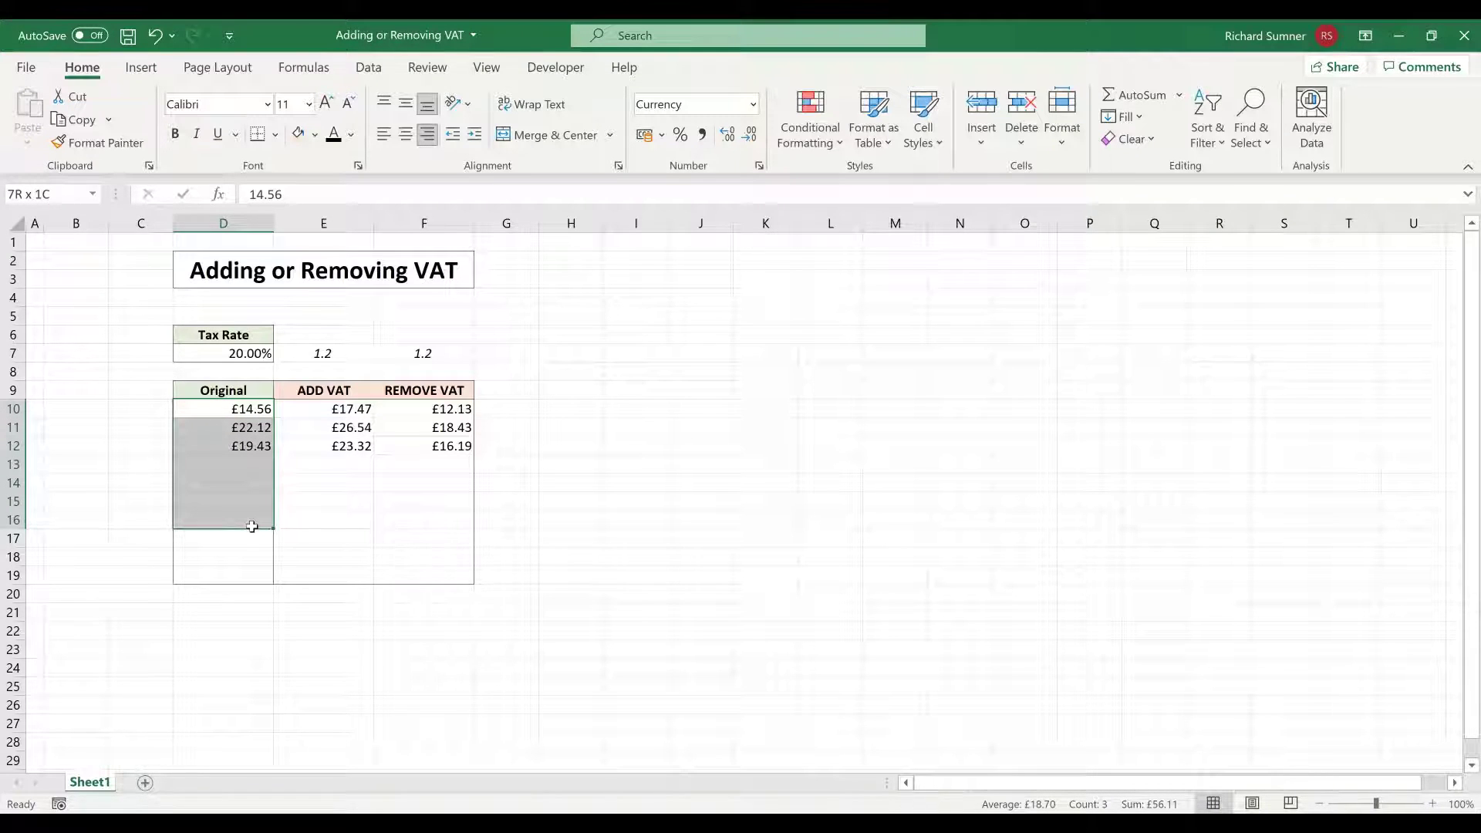
drag(252, 529, 253, 528)
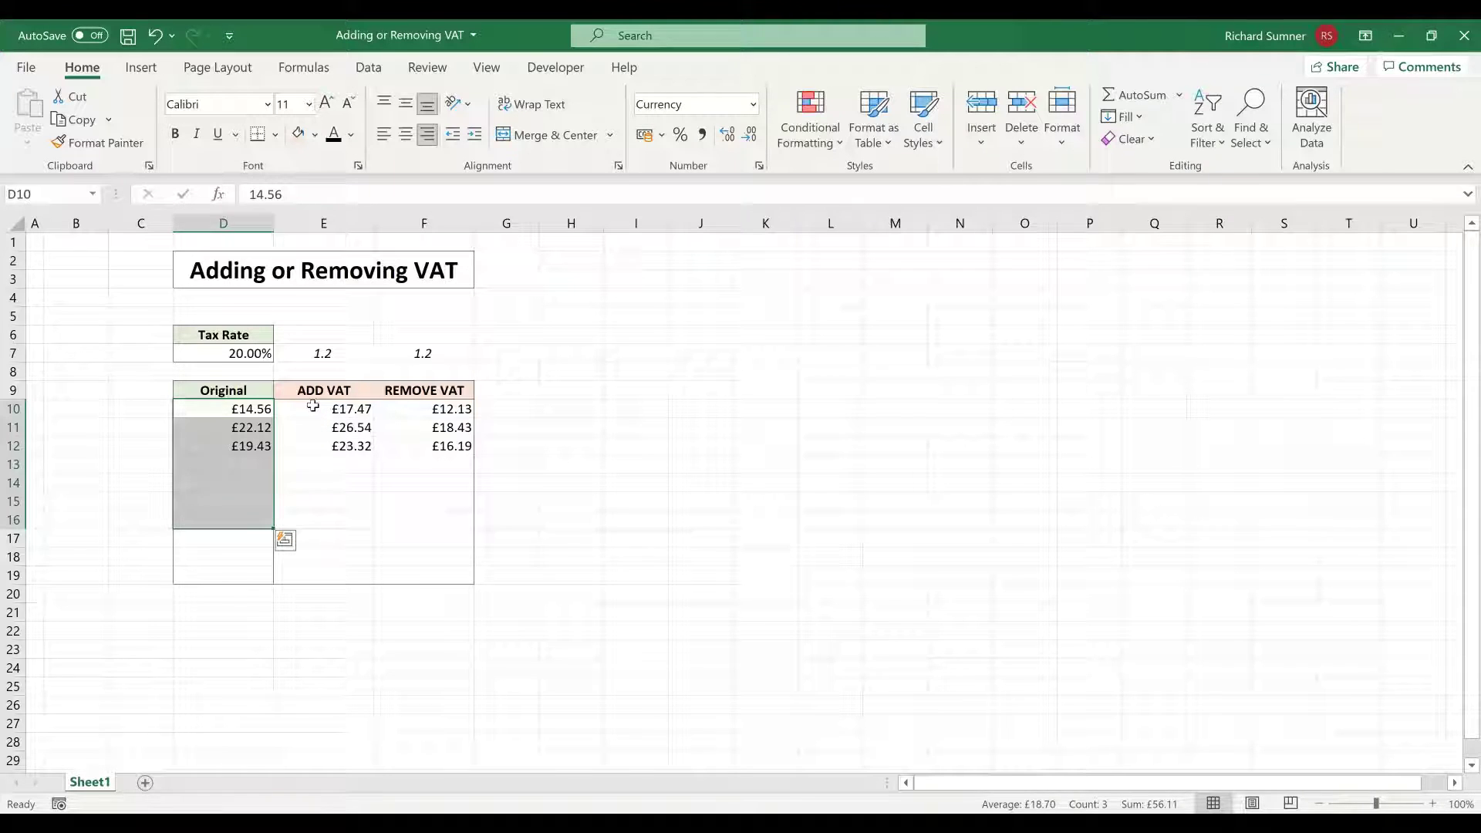
click(335, 408)
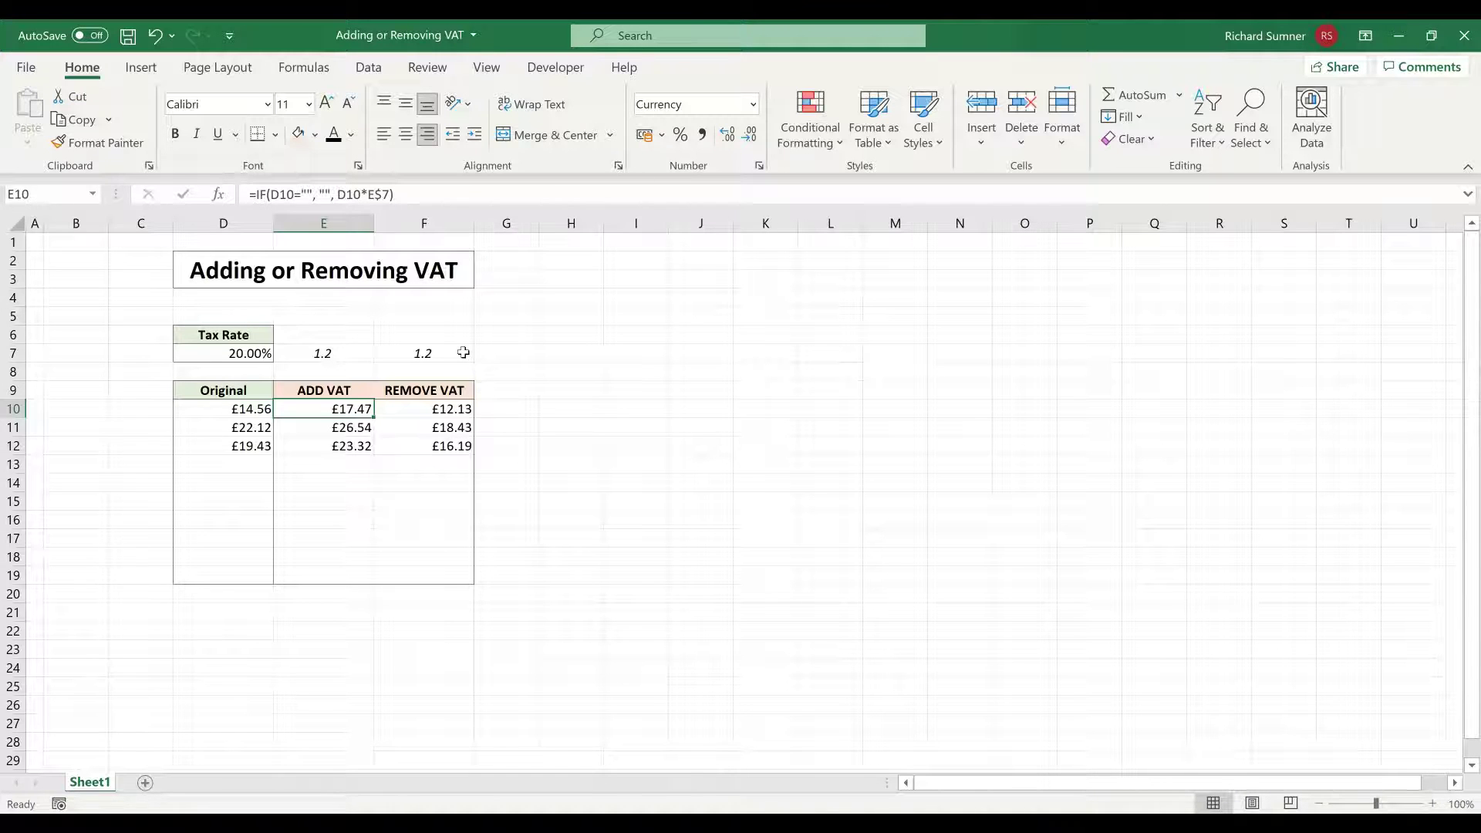
click(312, 354)
click(423, 347)
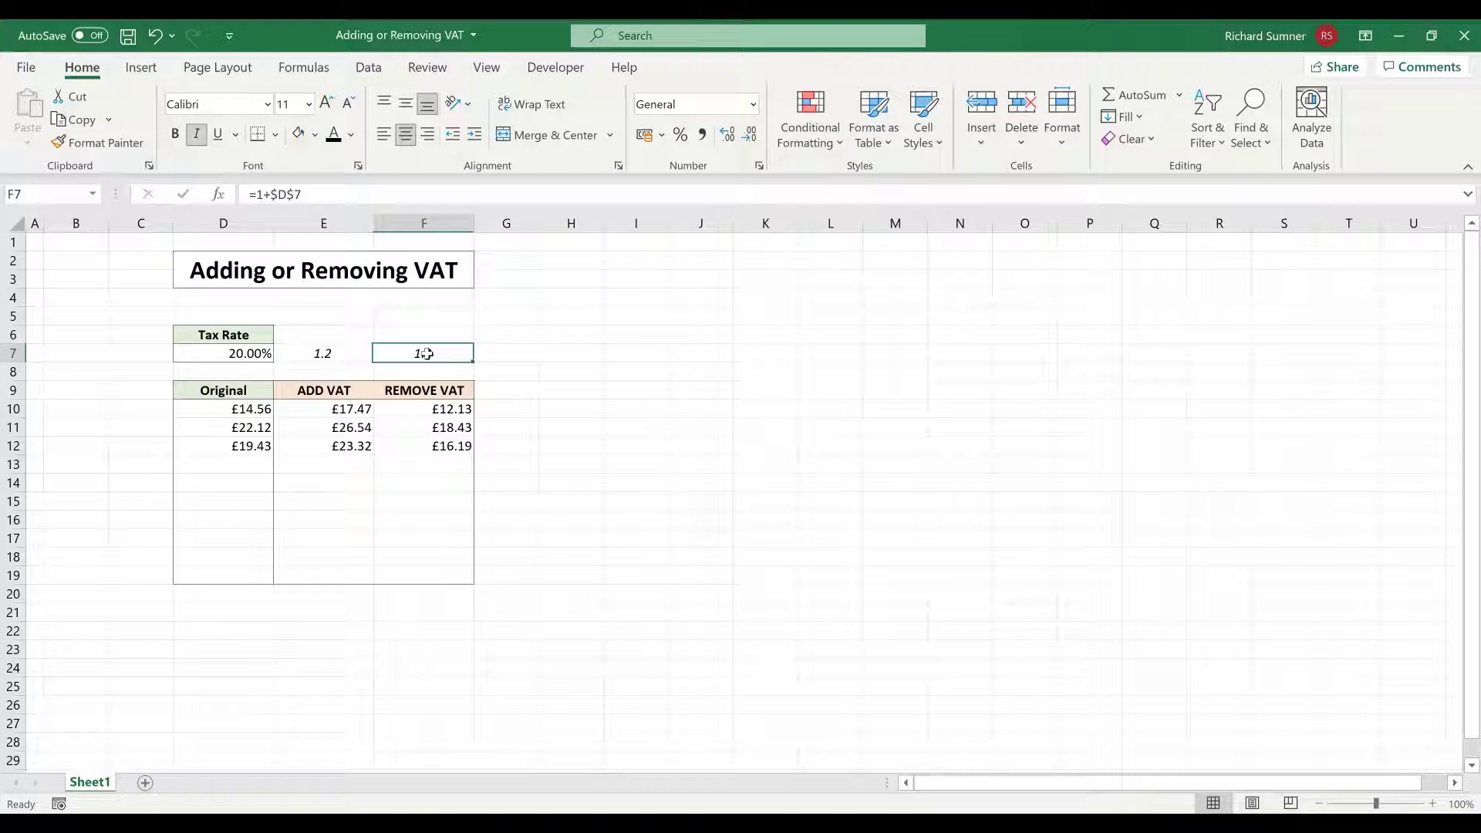
click(336, 354)
click(249, 353)
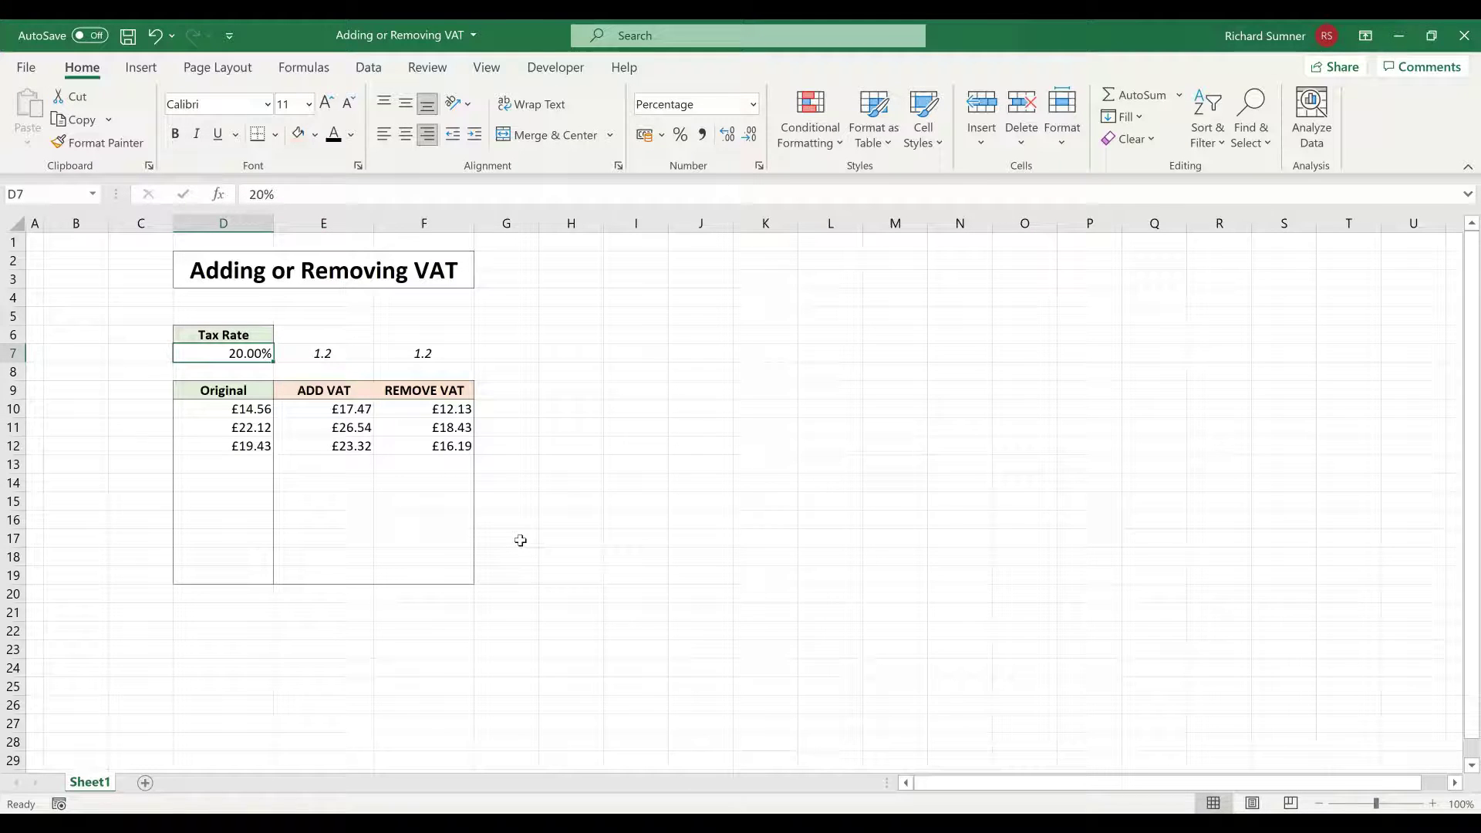
click(590, 404)
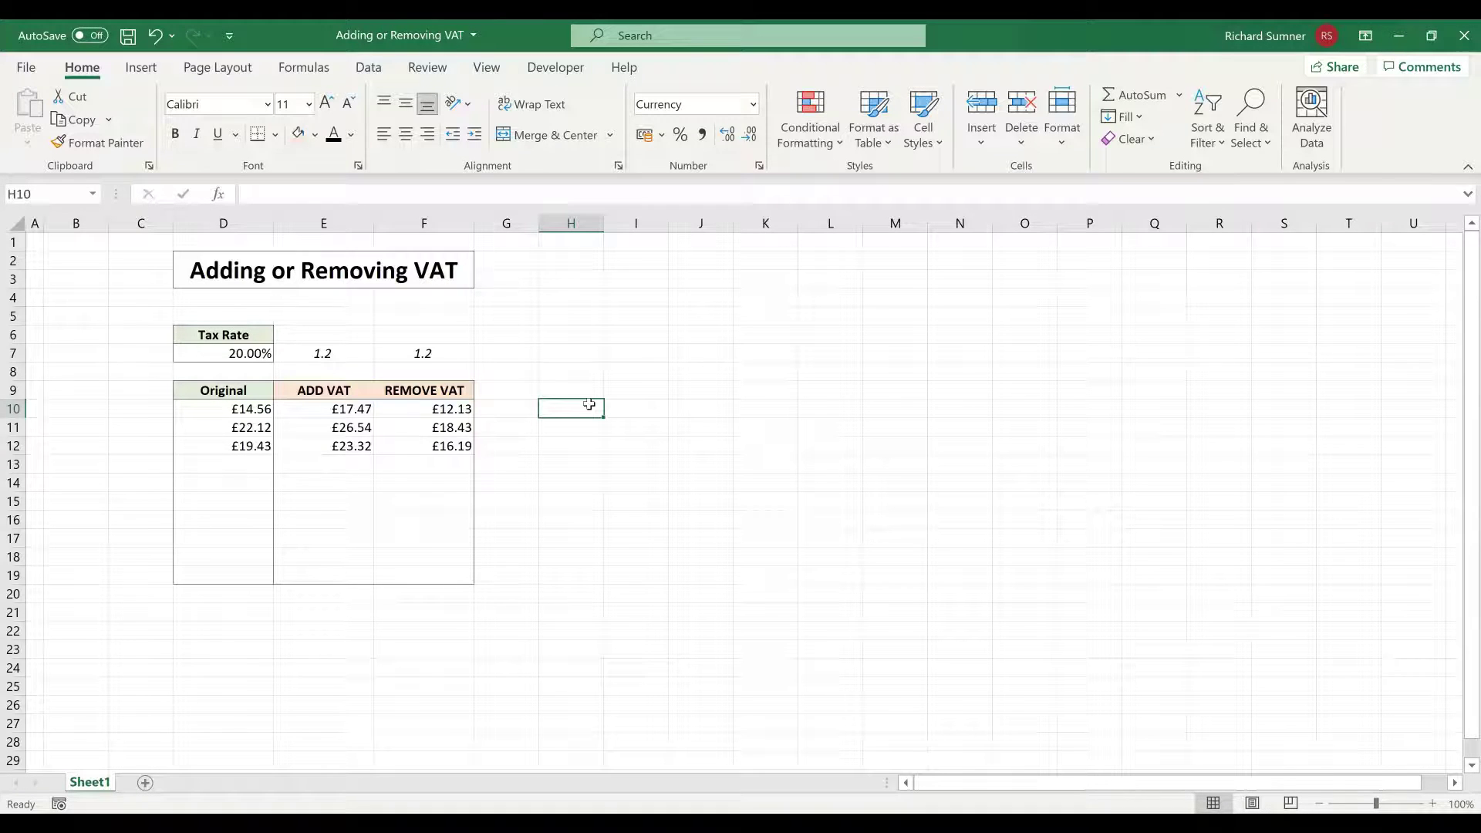
click(365, 408)
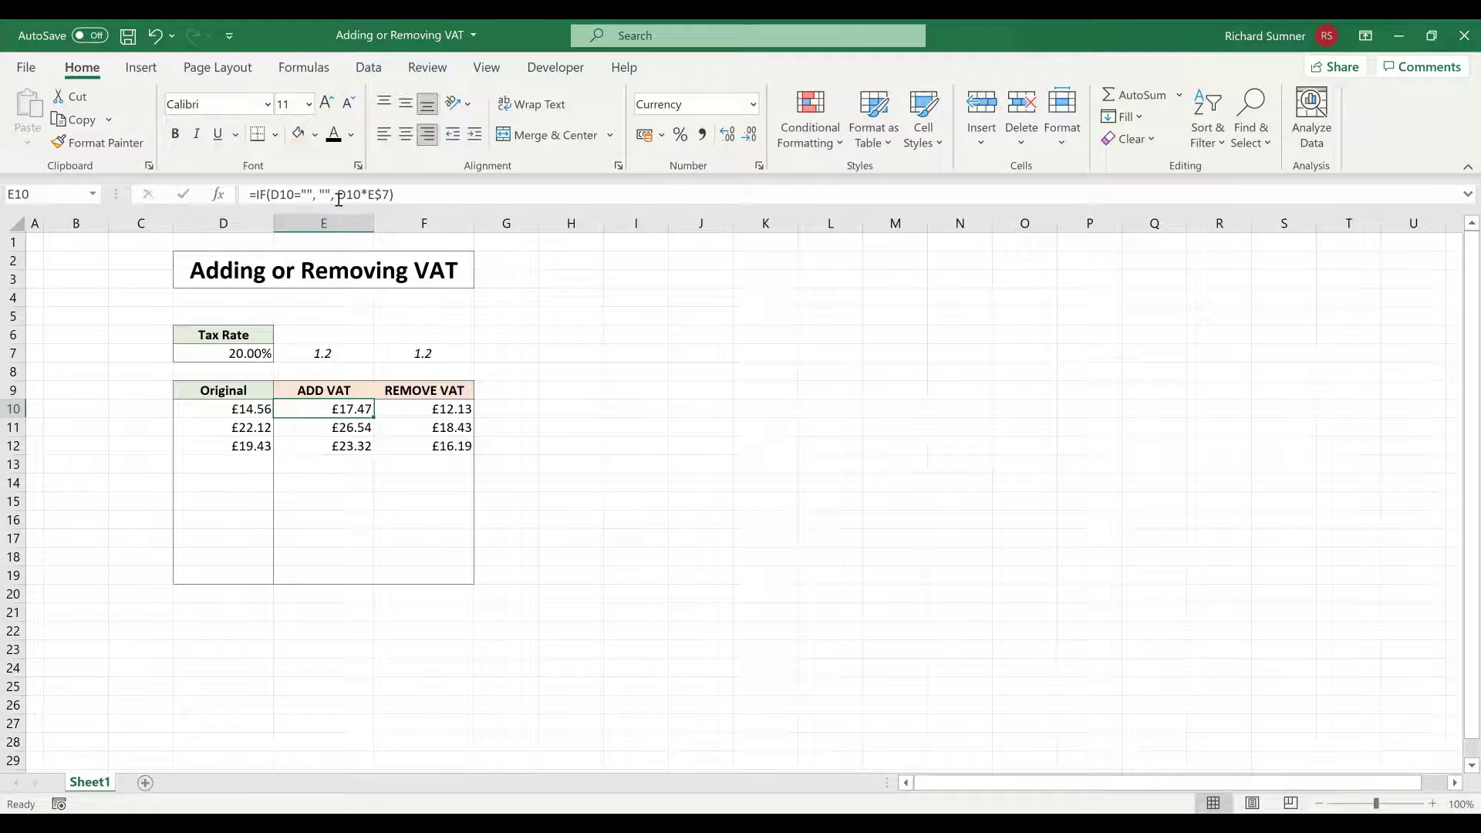
Wrap the E10 ADD VAT calculation D10*E$7 in ROUND(…, 2).
key(F2)
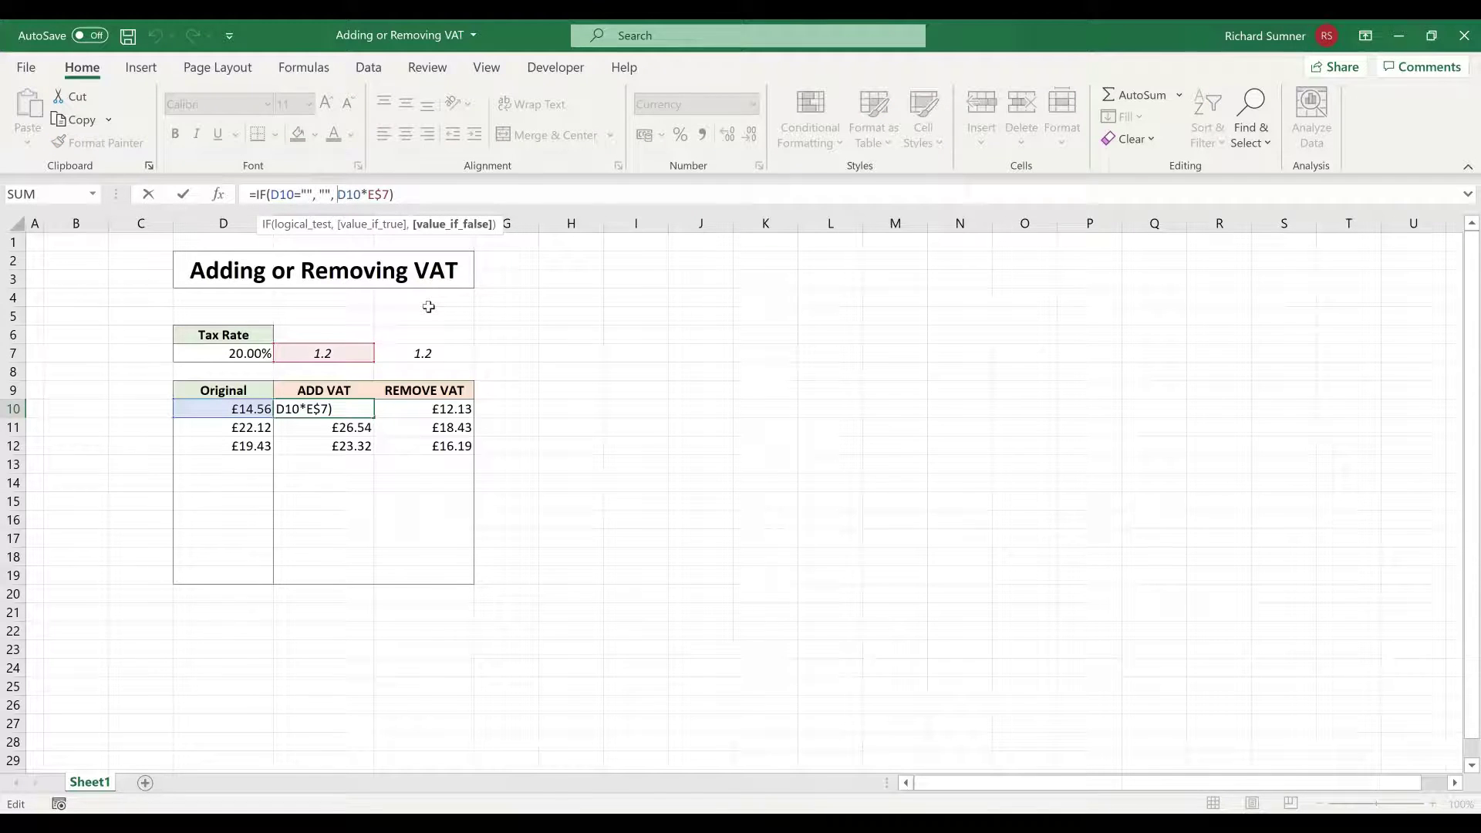
text(ROUND()
click(440, 193)
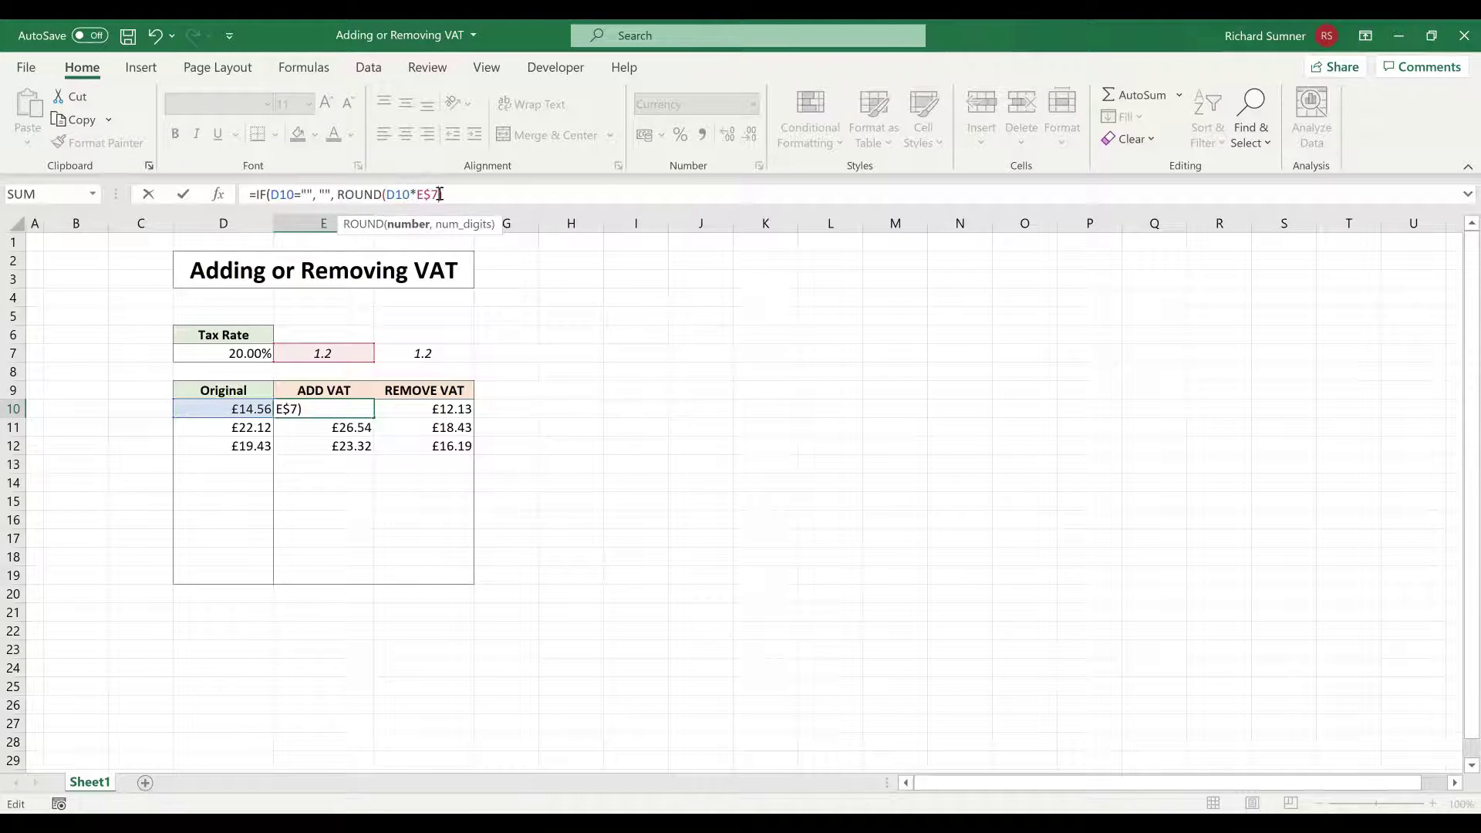
text(, 2)
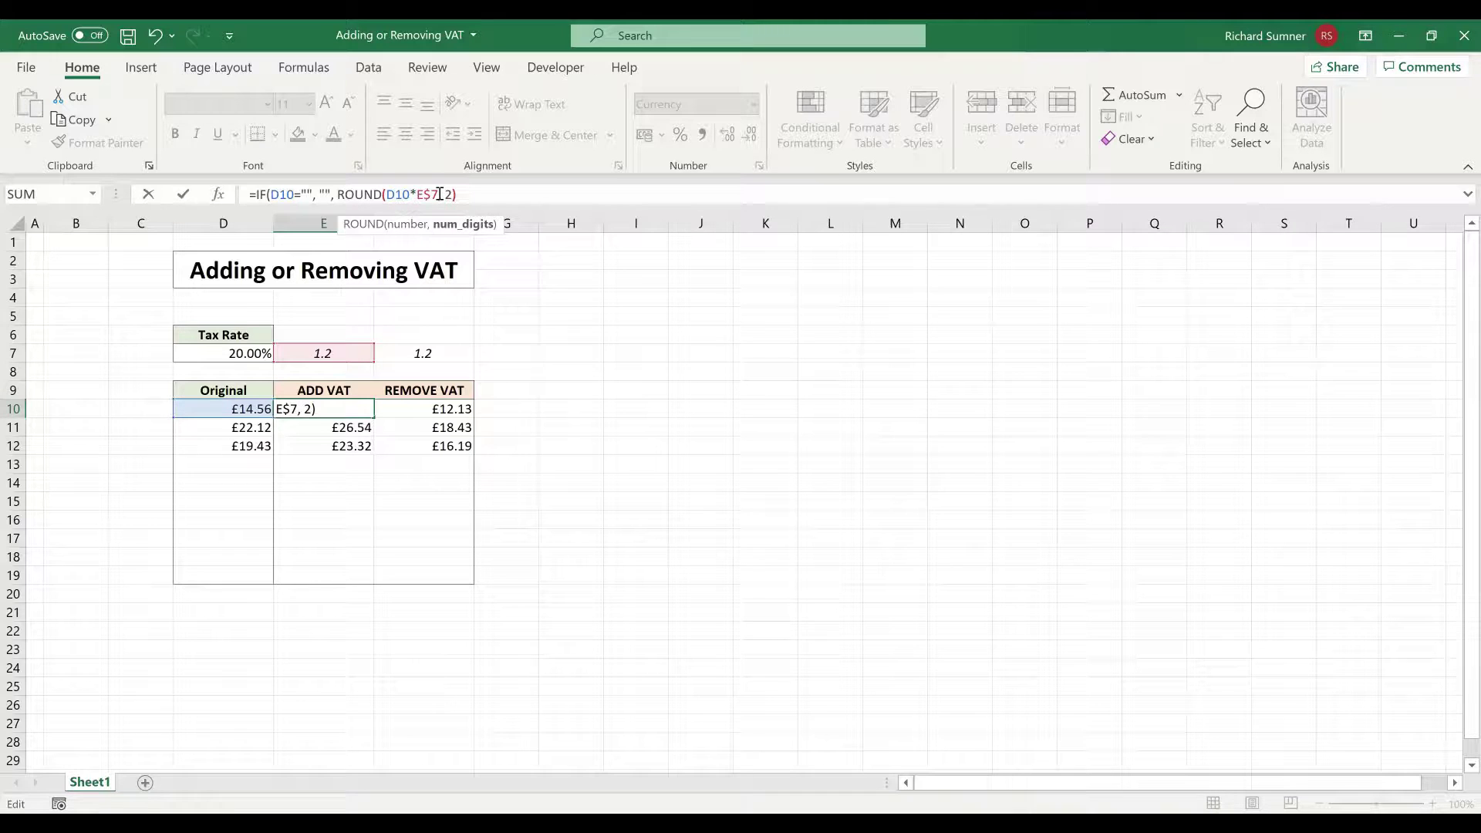
text())
key(Return)
Wrap the F10 REMOVE VAT calculation D10/F$7 in ROUND(…, 2).
click(424, 409)
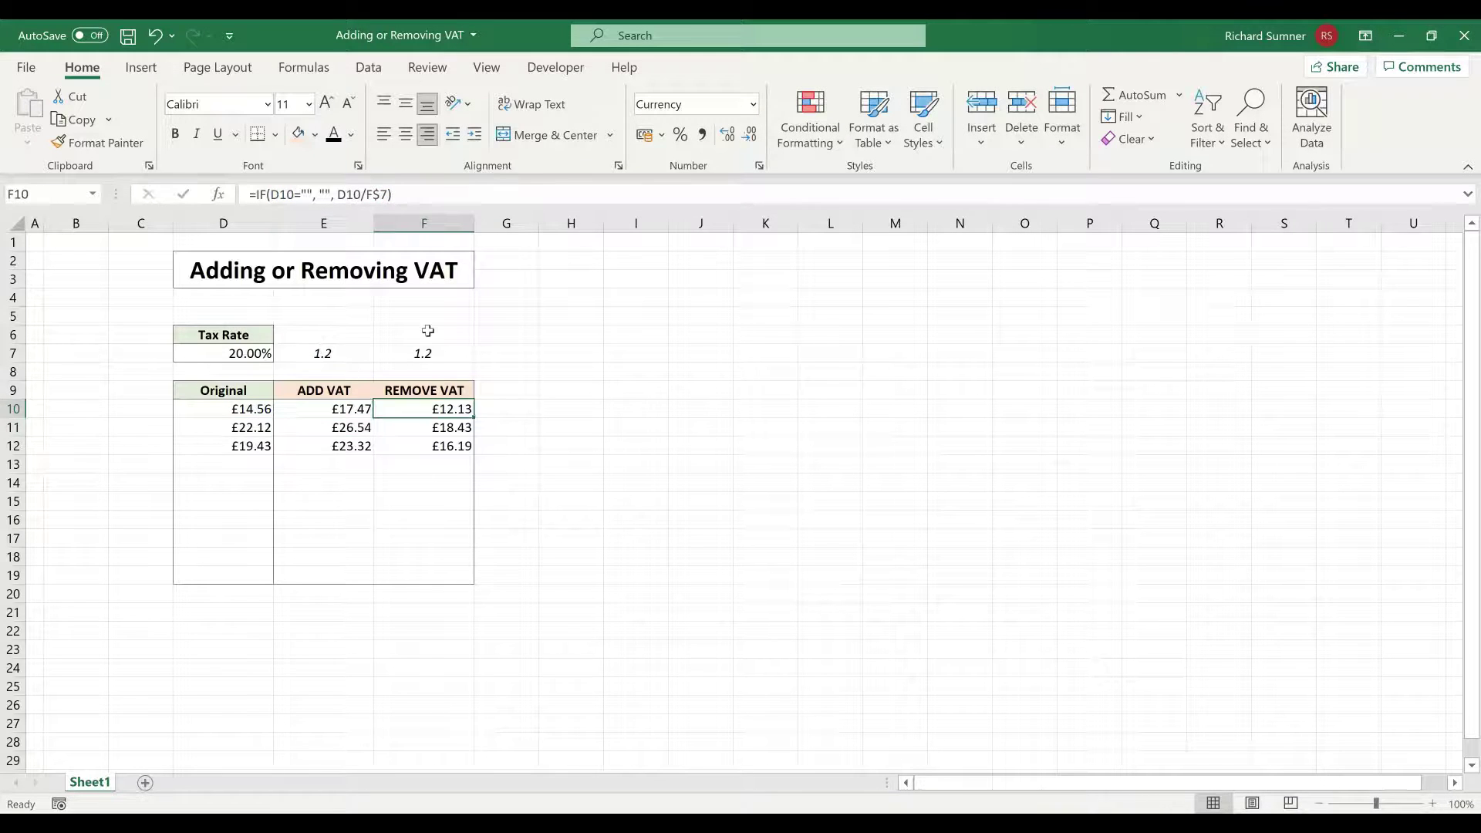
click(338, 192)
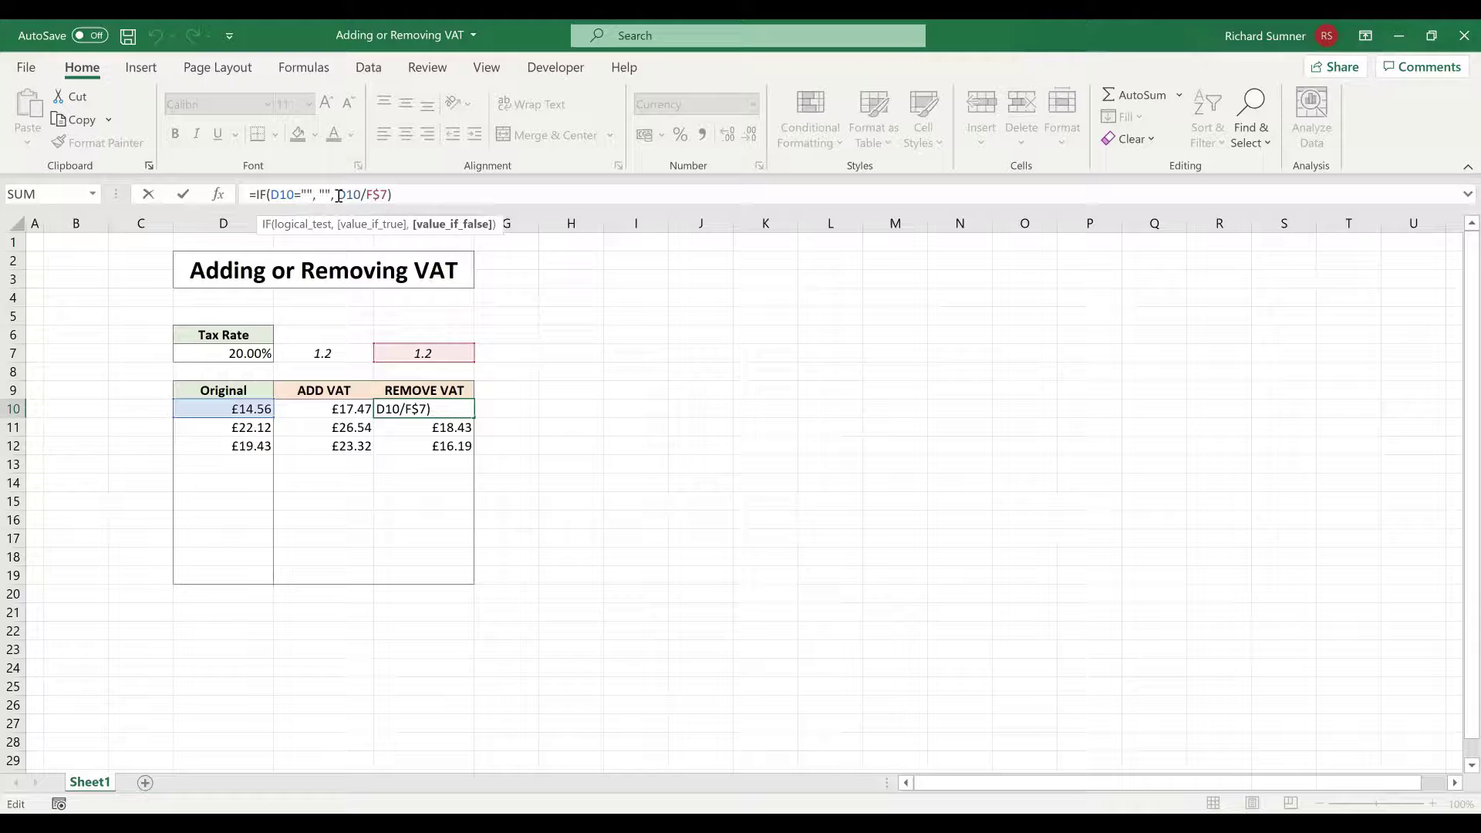
text(ROUND(D10/F$7)
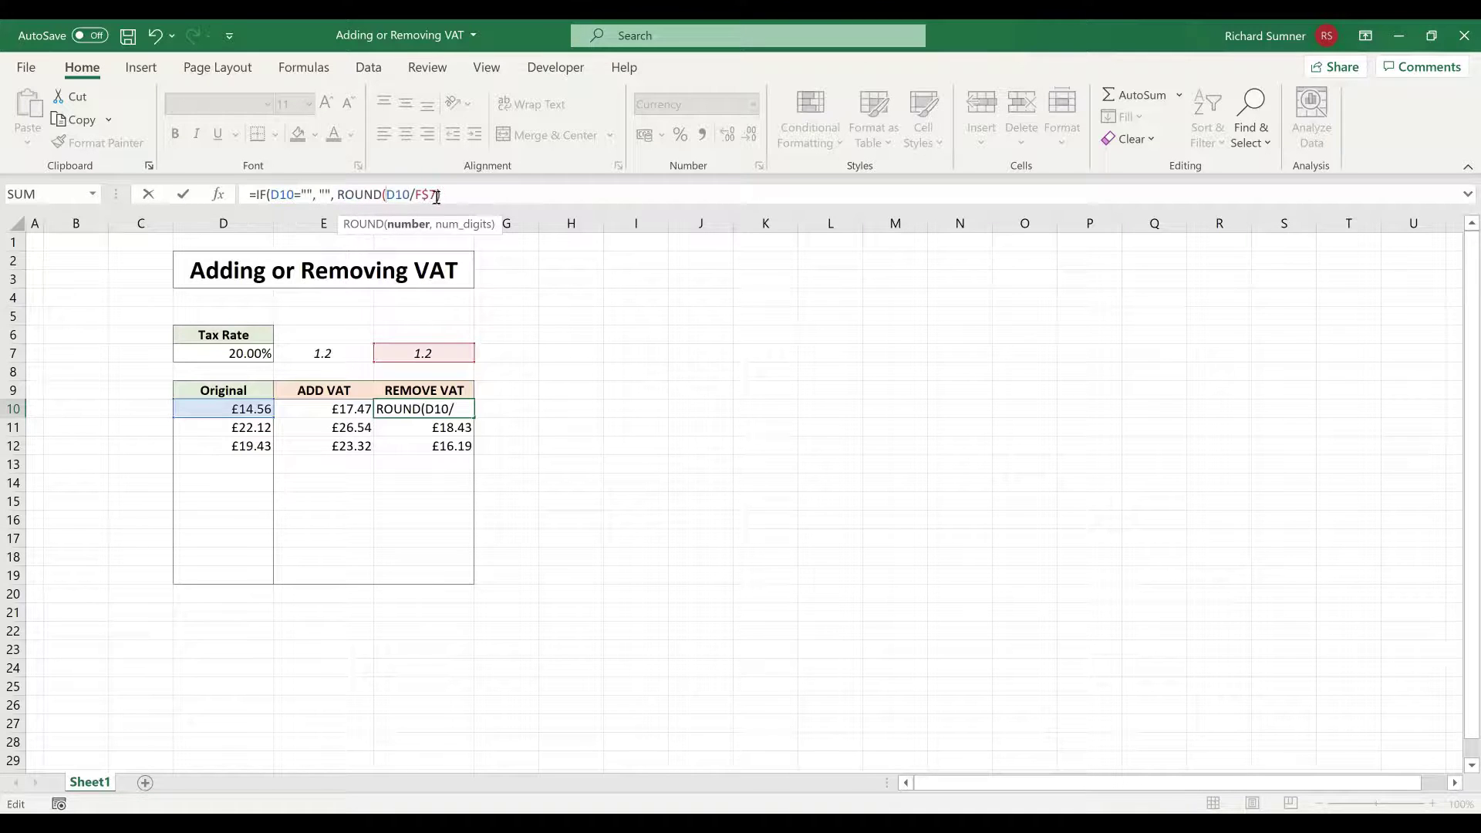
text(, 2))
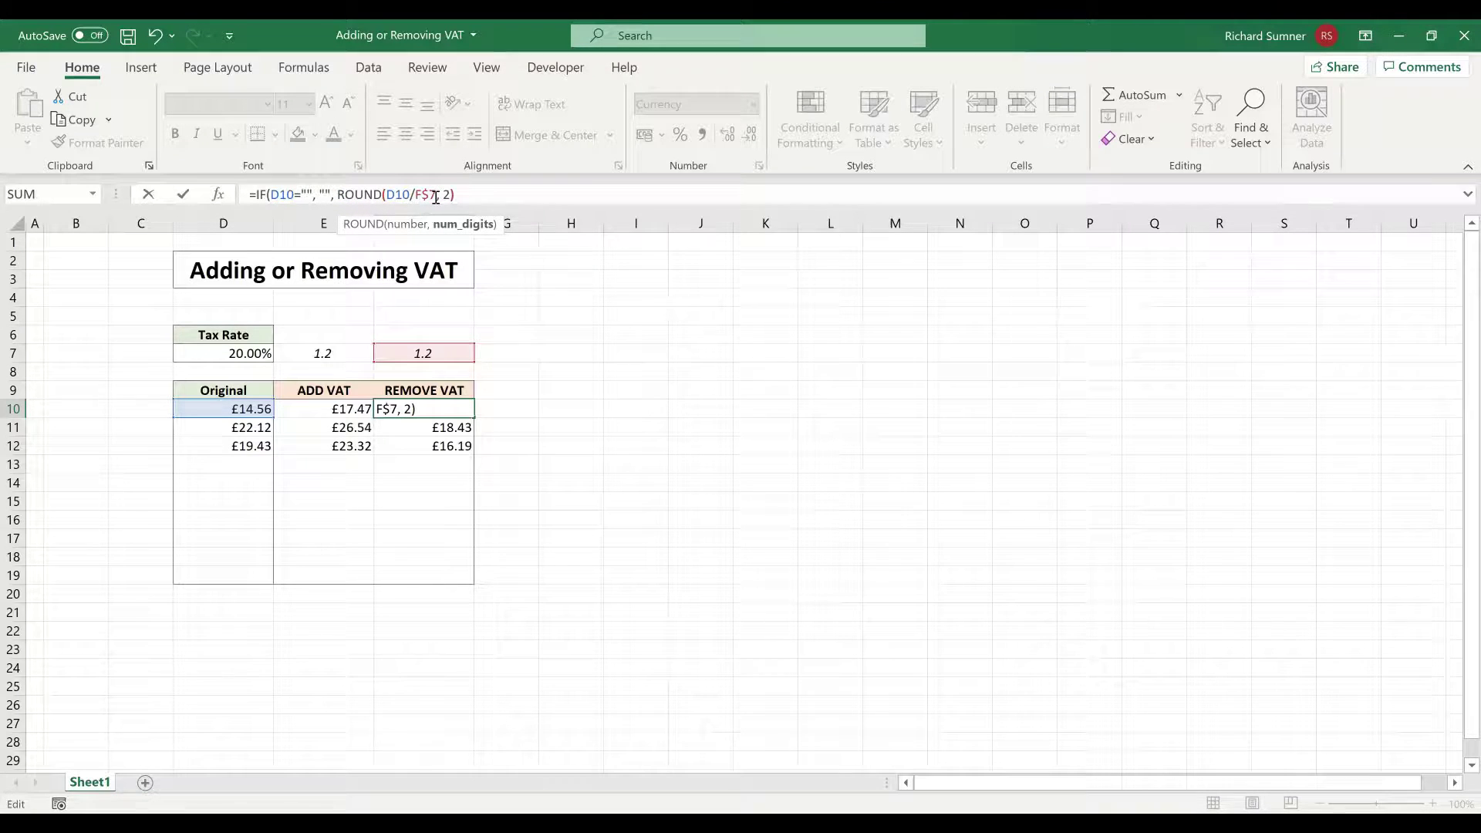
key(Return)
Copy the rounded E10:F10 formulas.
drag(360, 408, 446, 411)
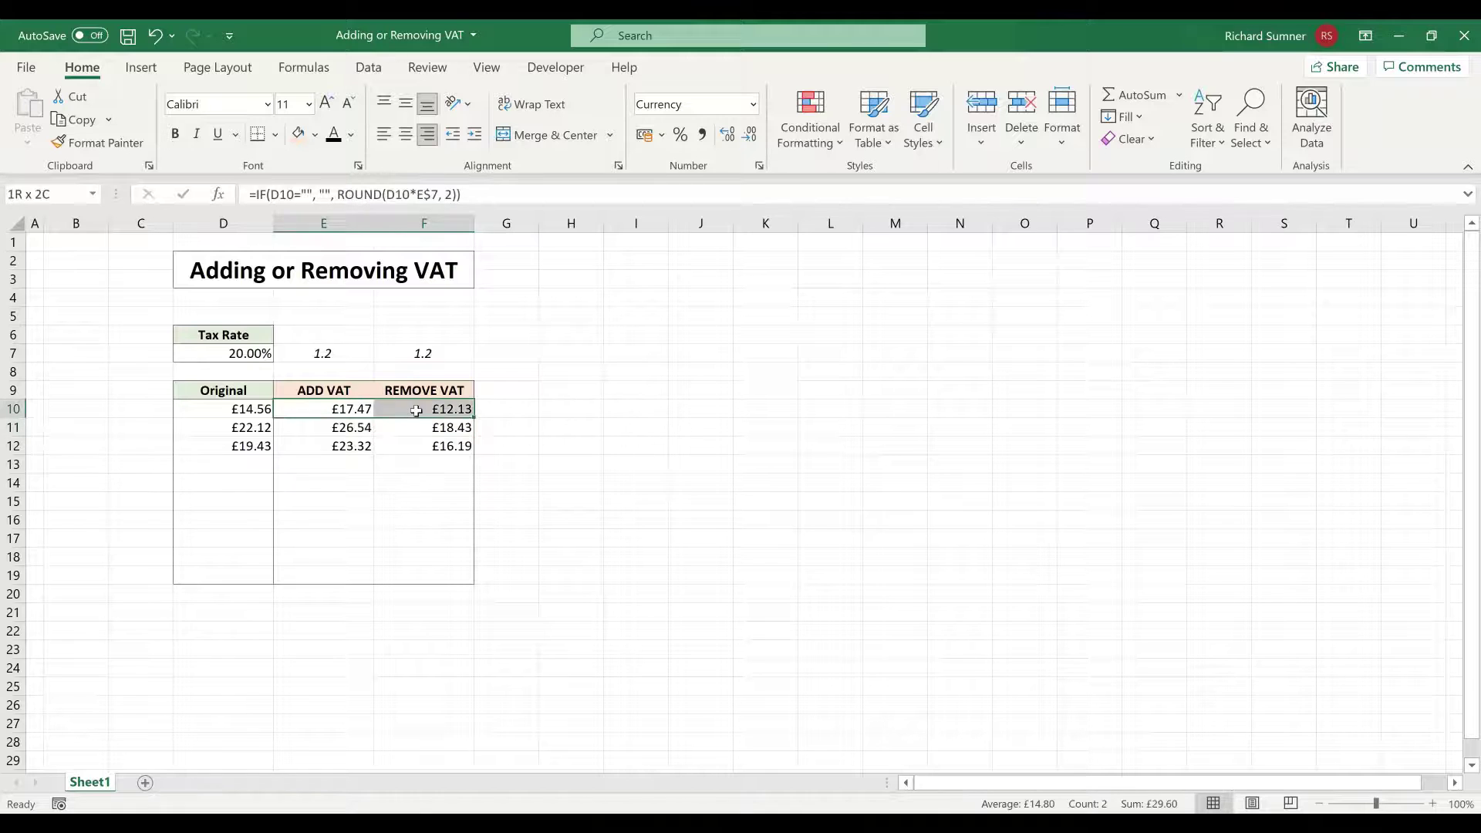
right_click(452, 410)
click(468, 299)
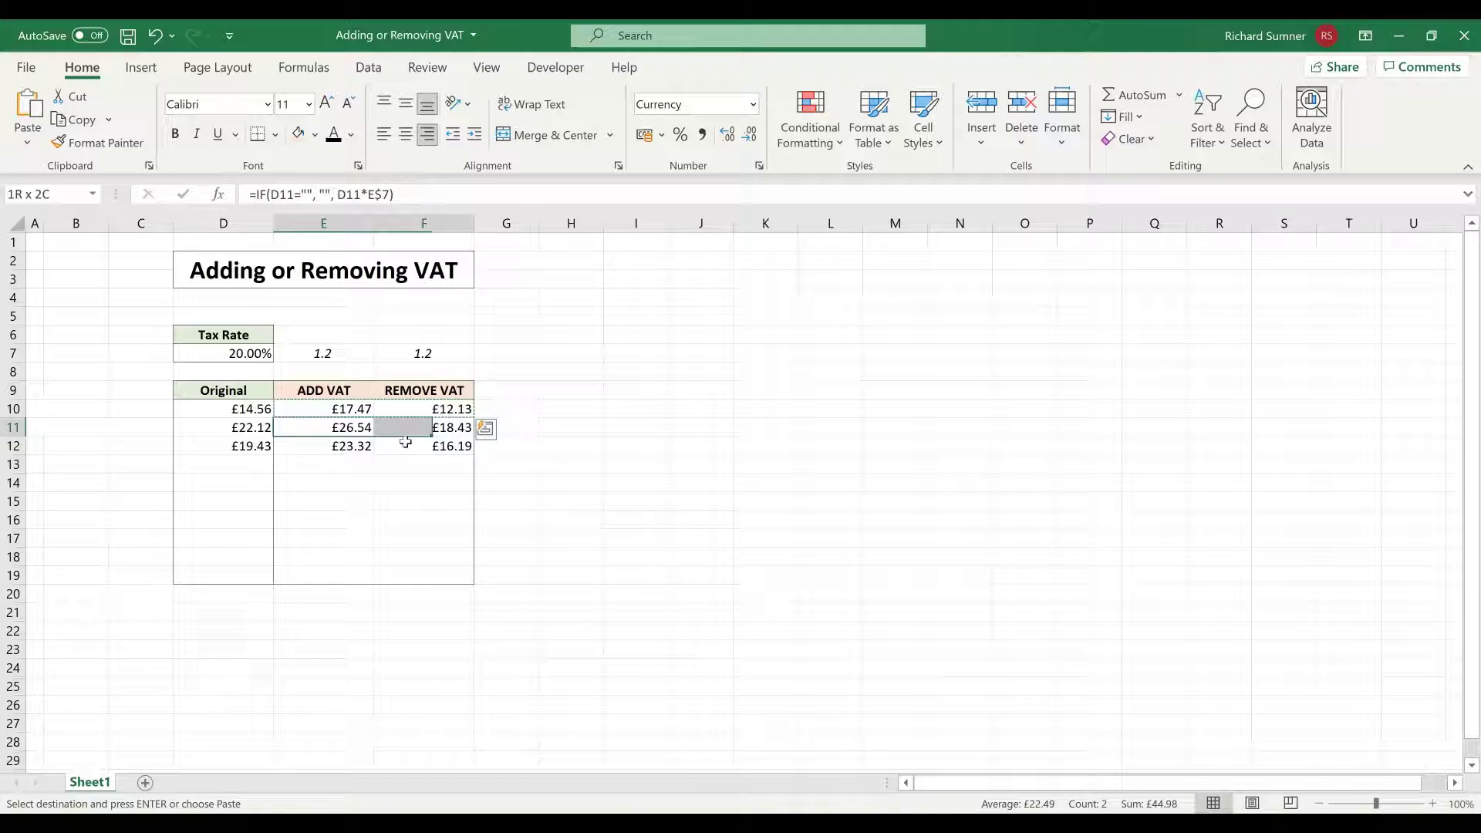
Paste the formulas into E11:F19, end copy mode and glance at the tax rate in D7.
drag(347, 428, 440, 572)
right_click(440, 463)
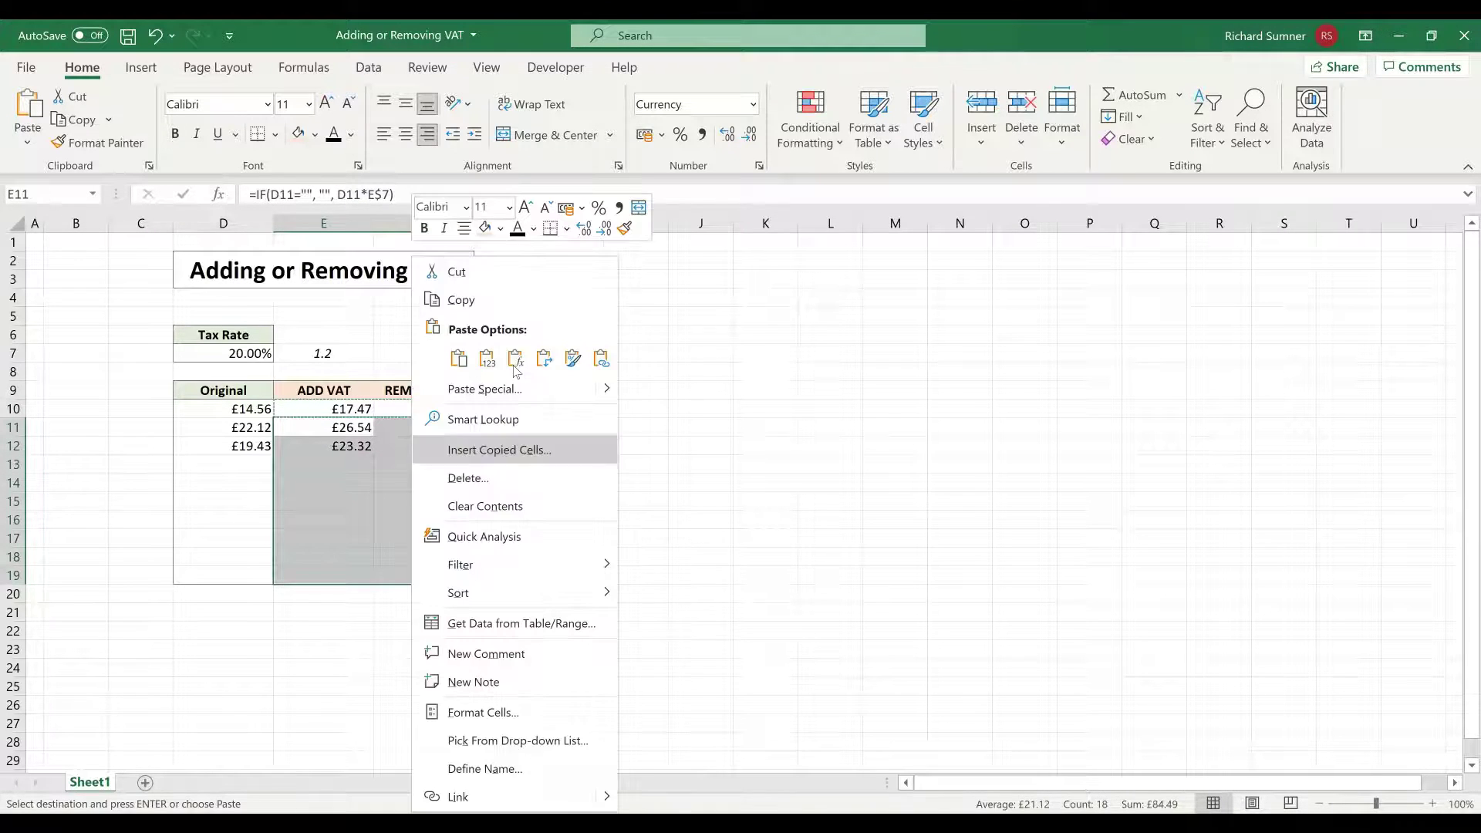
click(521, 359)
click(635, 428)
key(Escape)
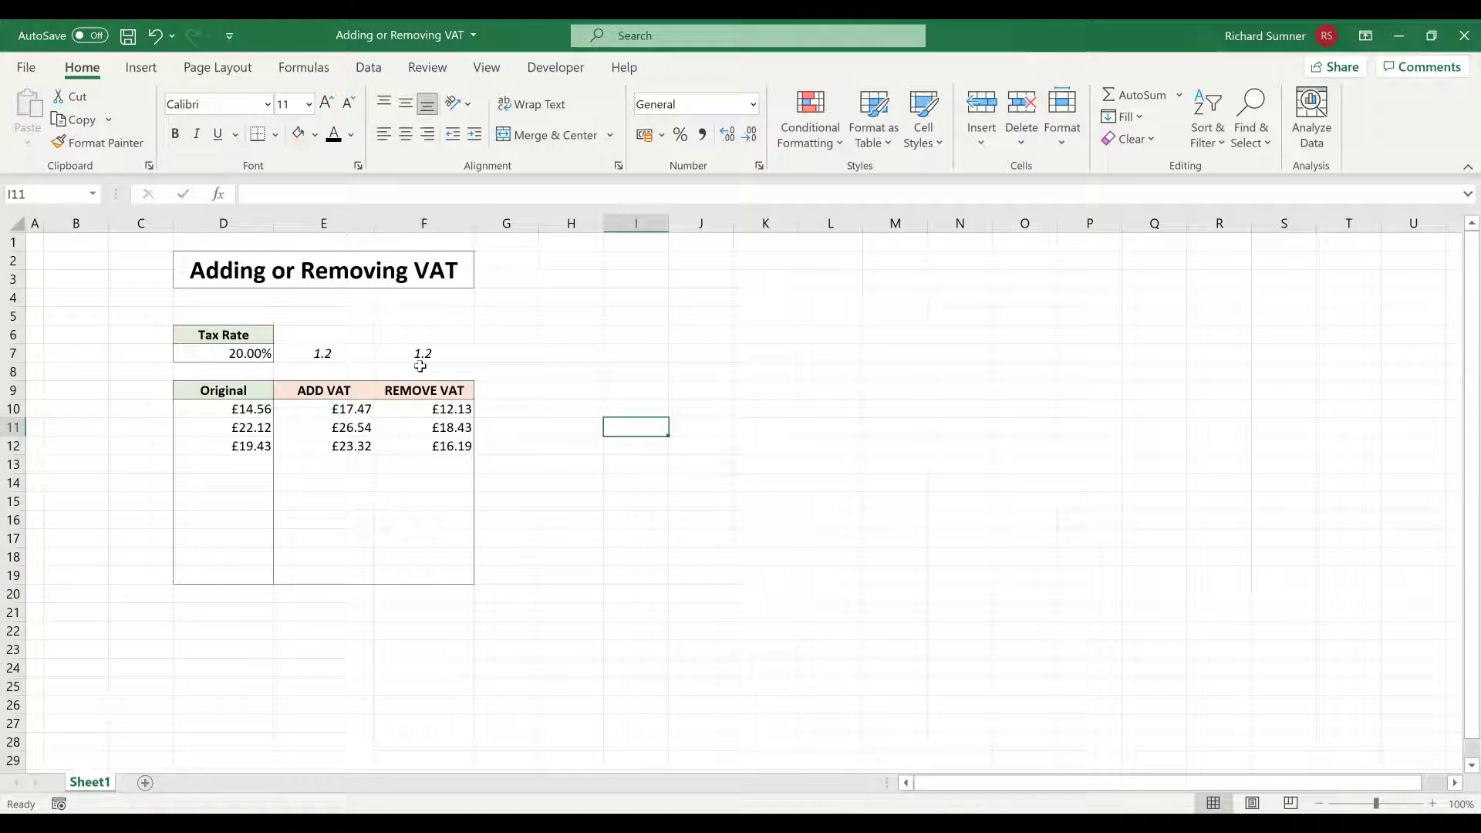
click(249, 354)
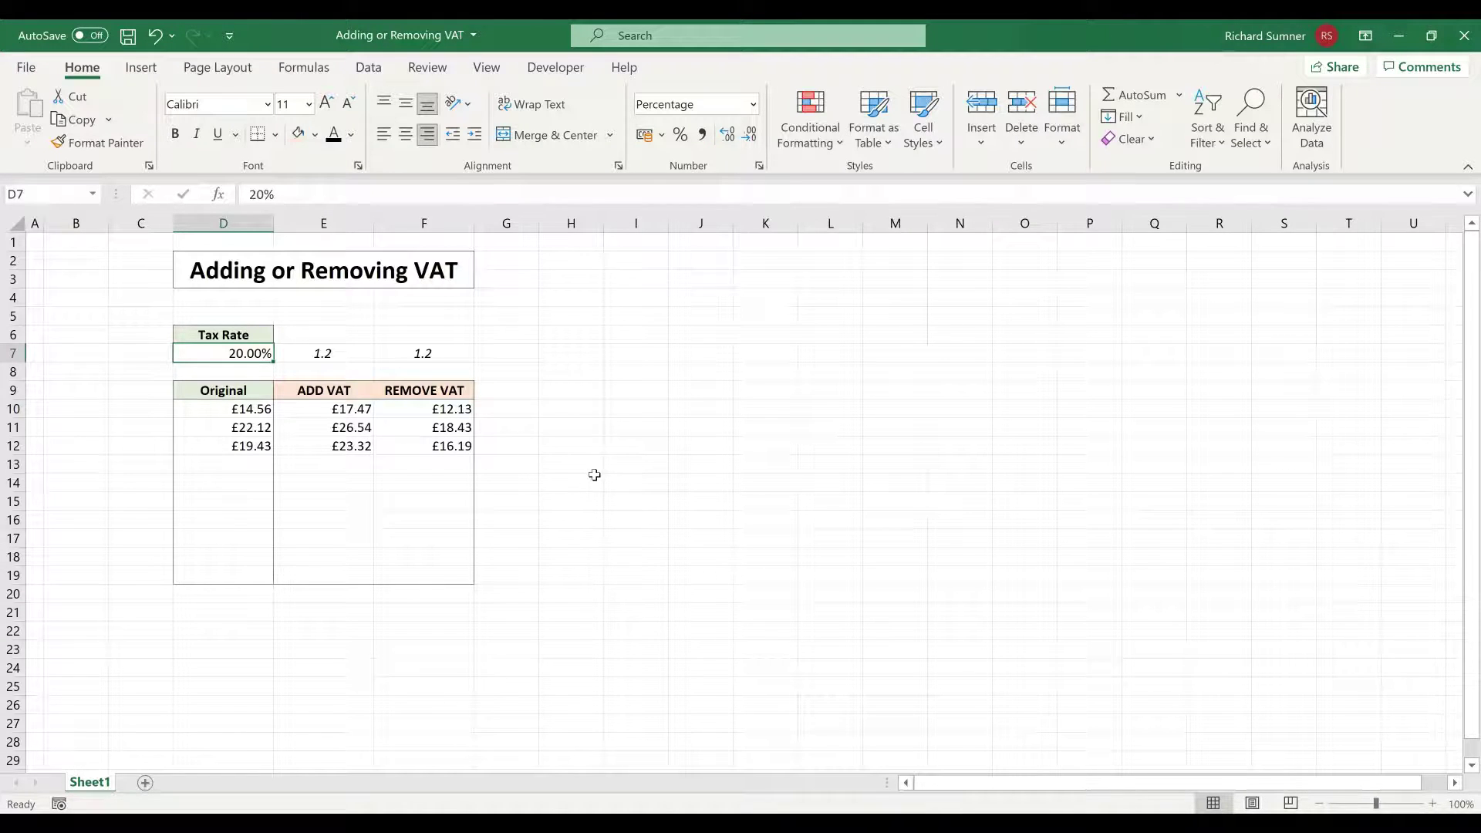
Fill the E10:F10 rounded VAT formulas down to row 19 with the fill handle and deselect.
drag(348, 410, 446, 447)
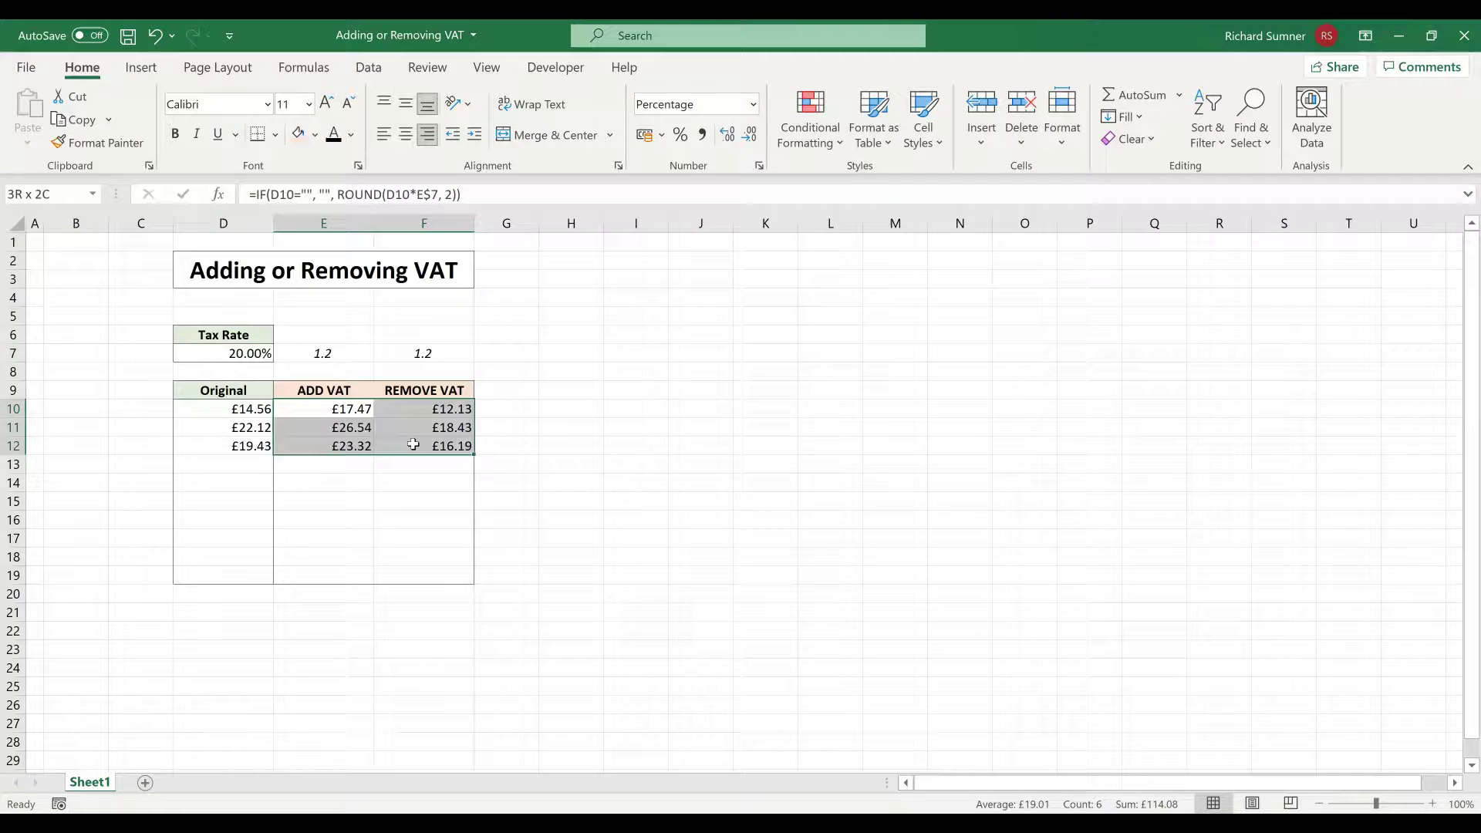
click(695, 409)
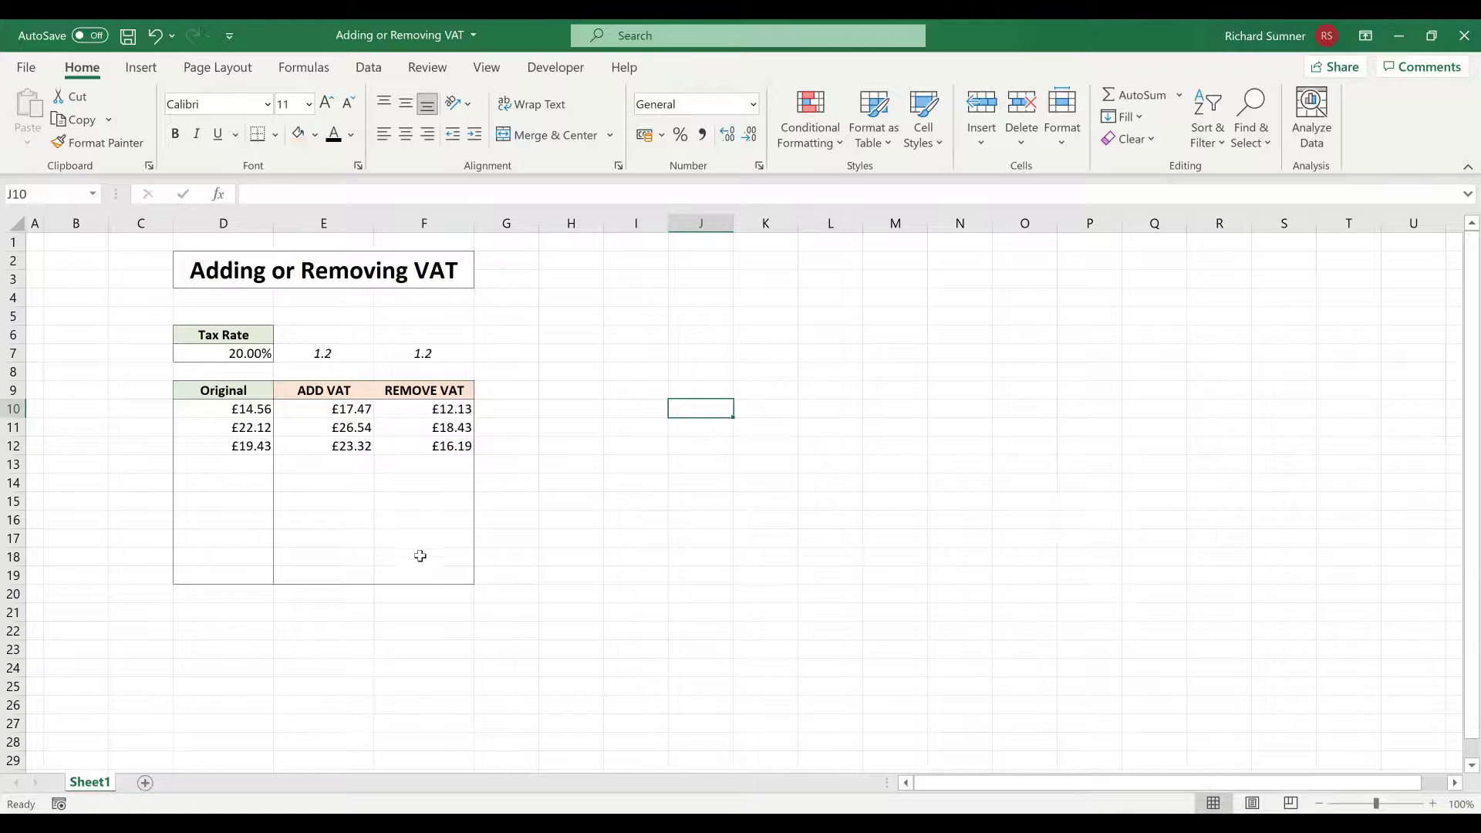
drag(350, 409, 415, 575)
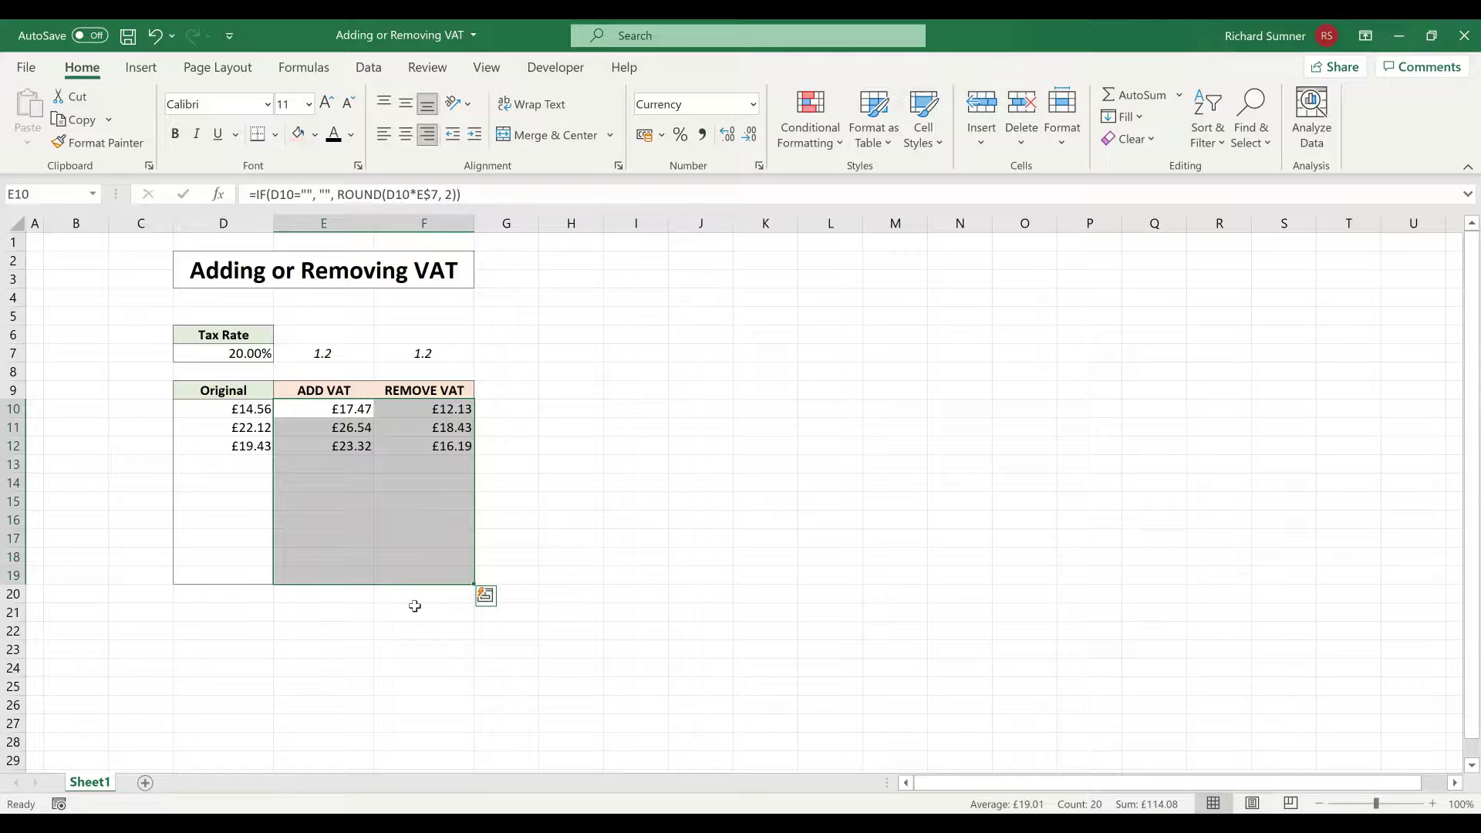
click(421, 613)
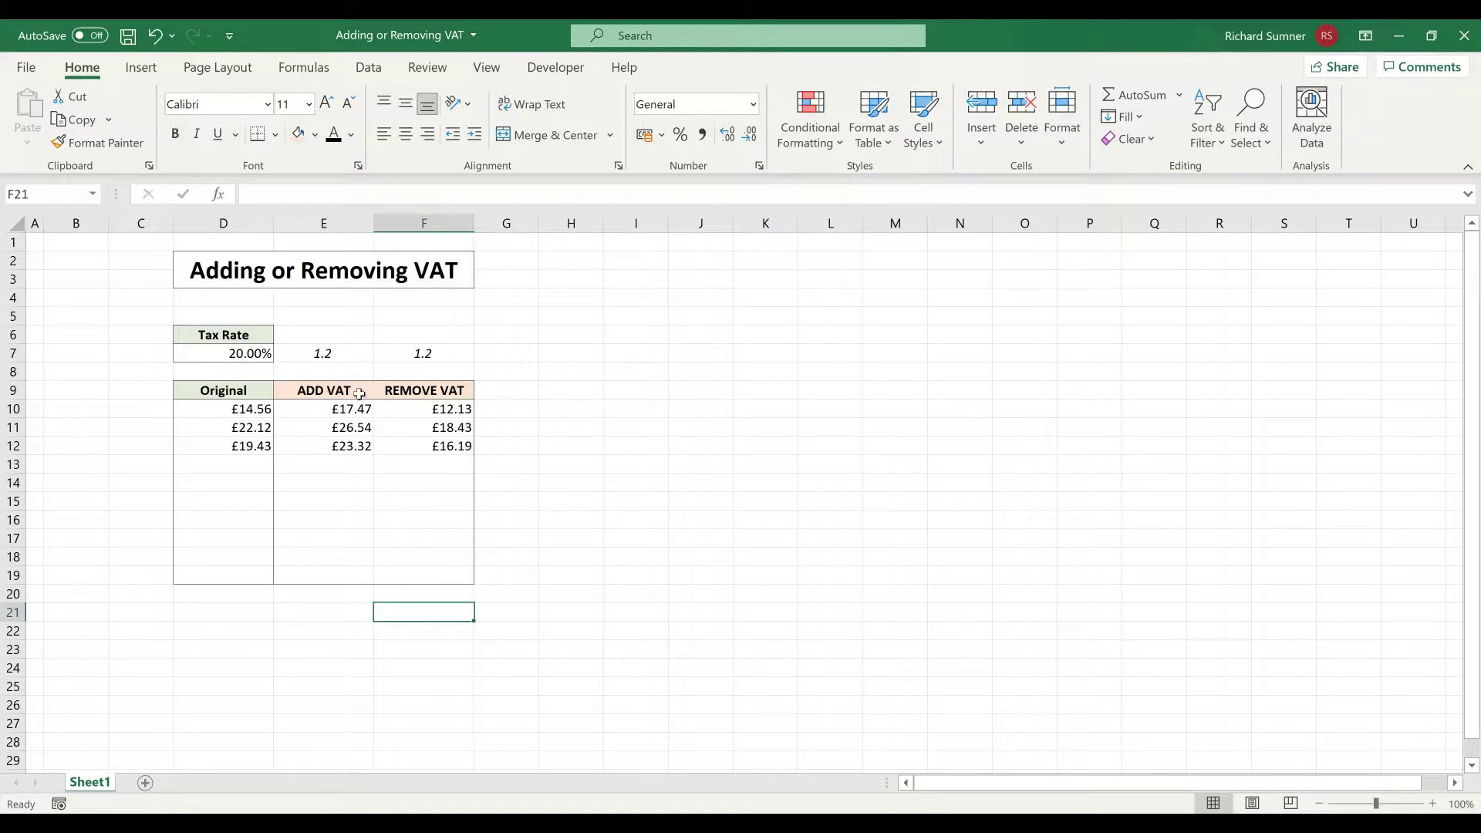
click(324, 353)
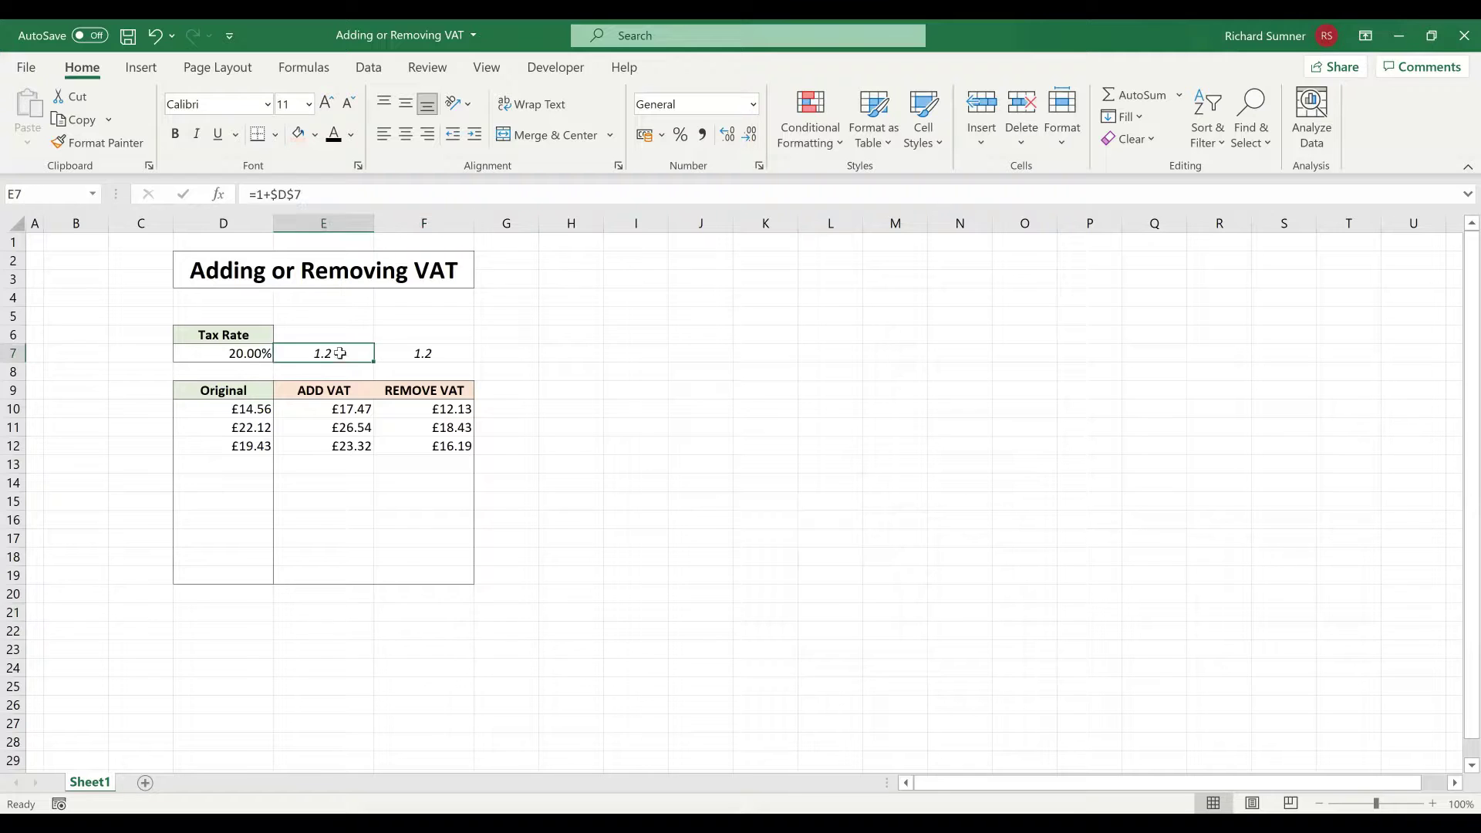
click(419, 354)
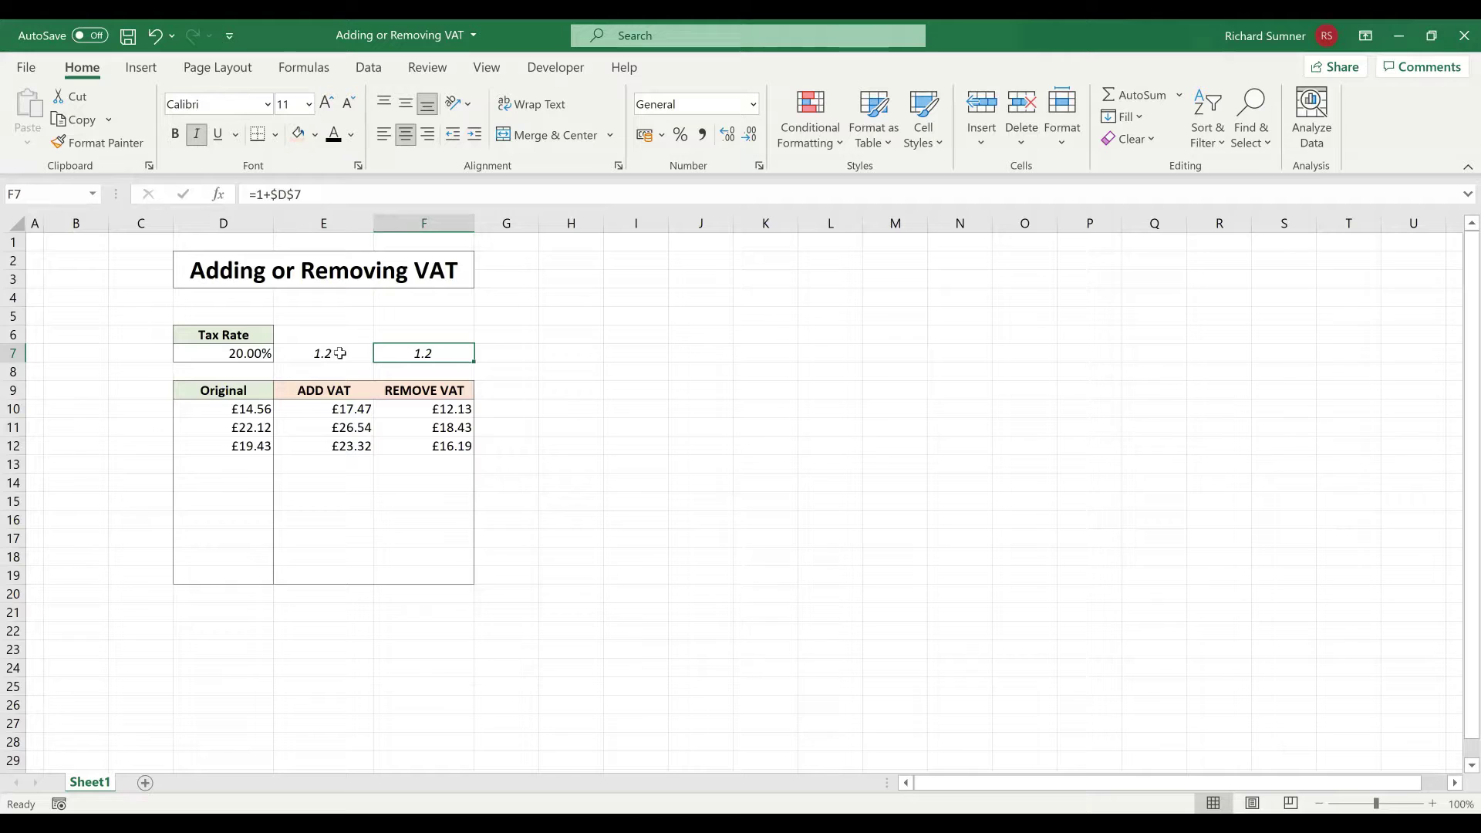
click(264, 357)
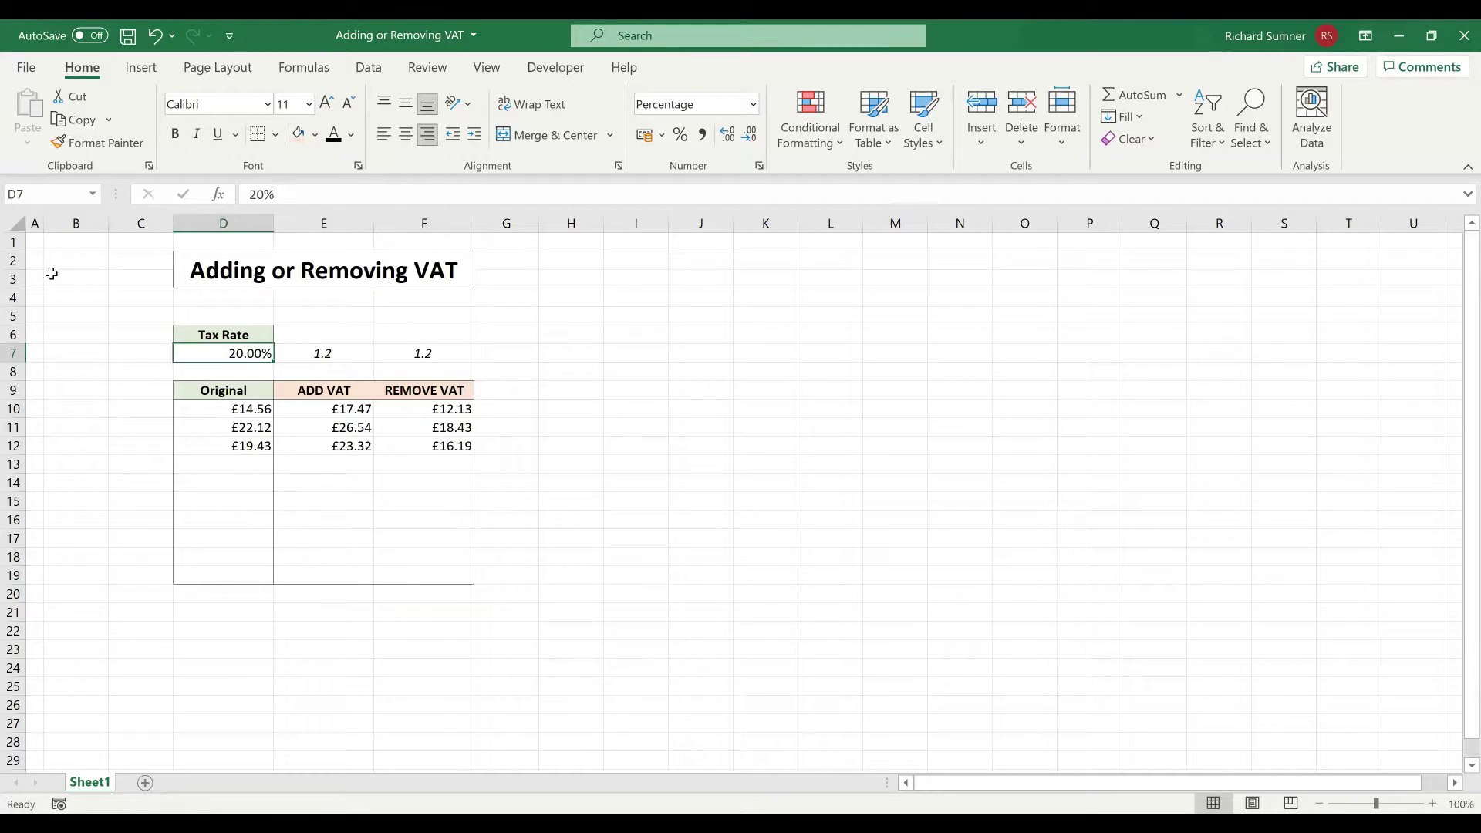
click(36, 242)
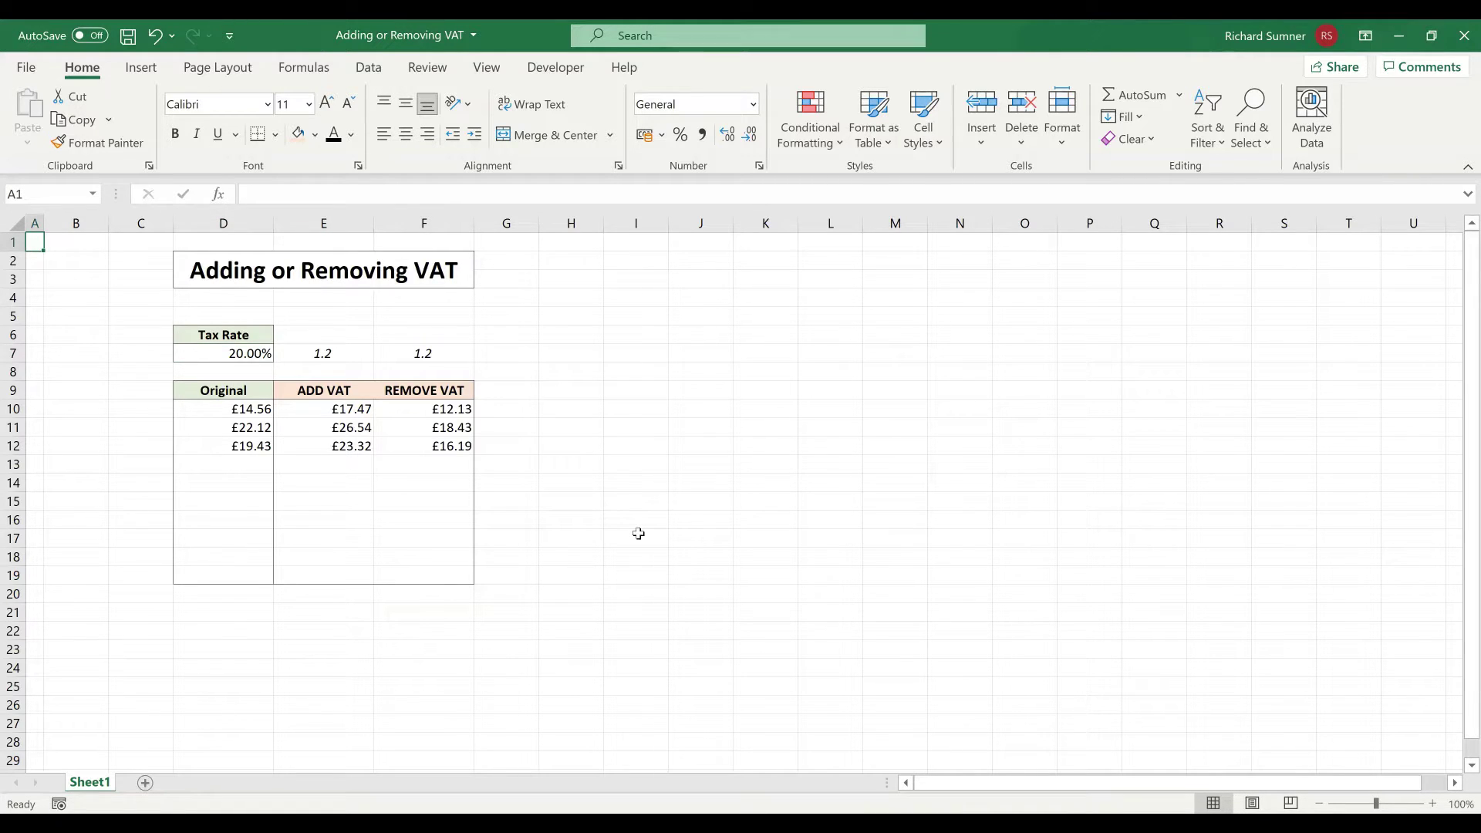